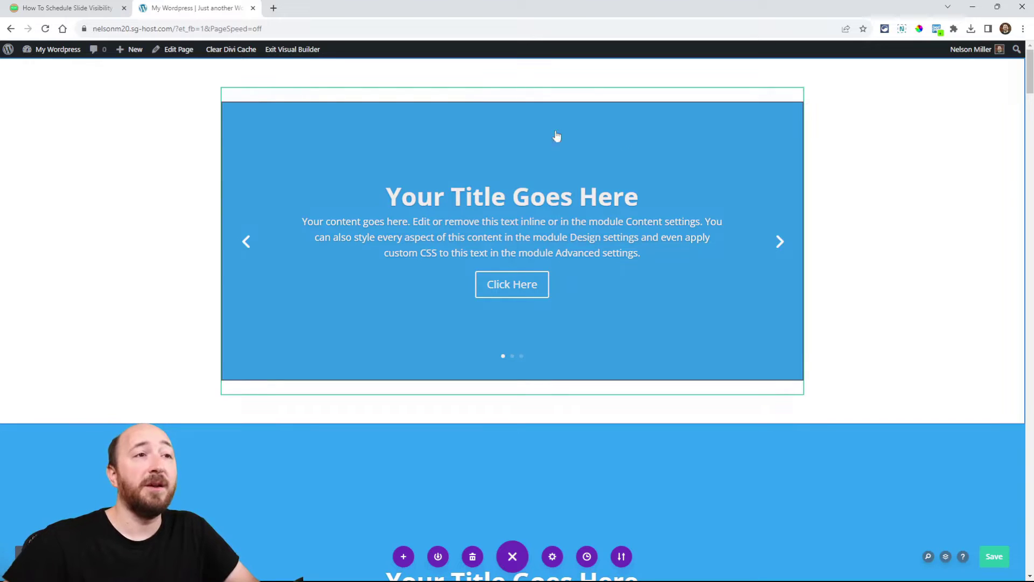
Step: Change the slider's first slide title to 'Black Friday Deal'
scroll(525, 210, "down", 5)
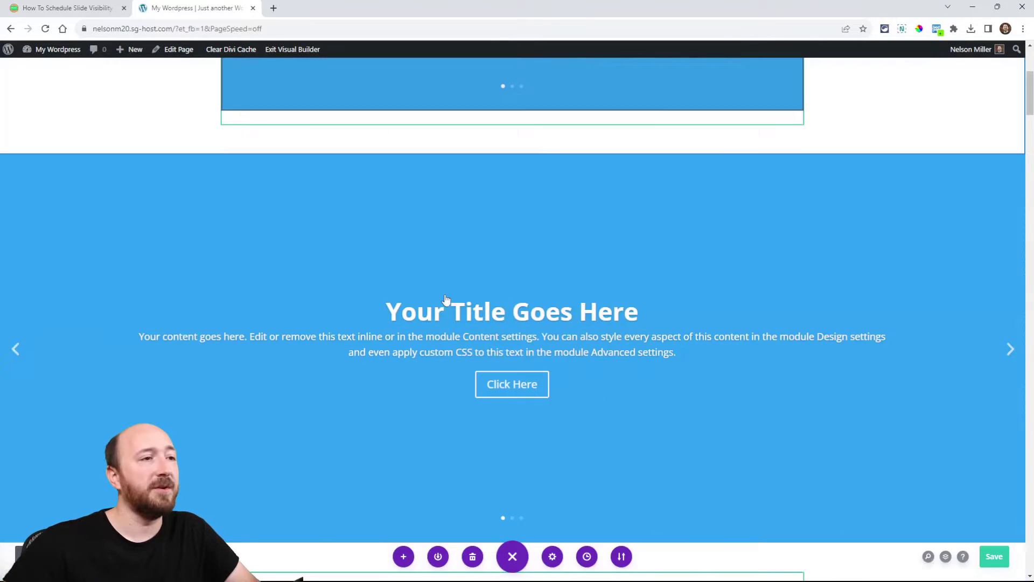
scroll(531, 313, "up", 5)
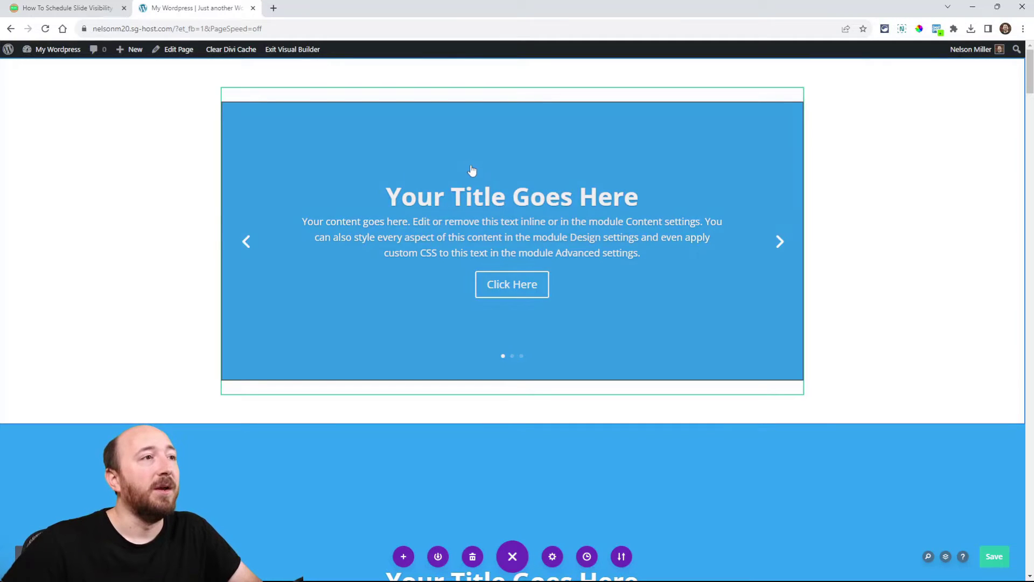
mouse_move(474, 184)
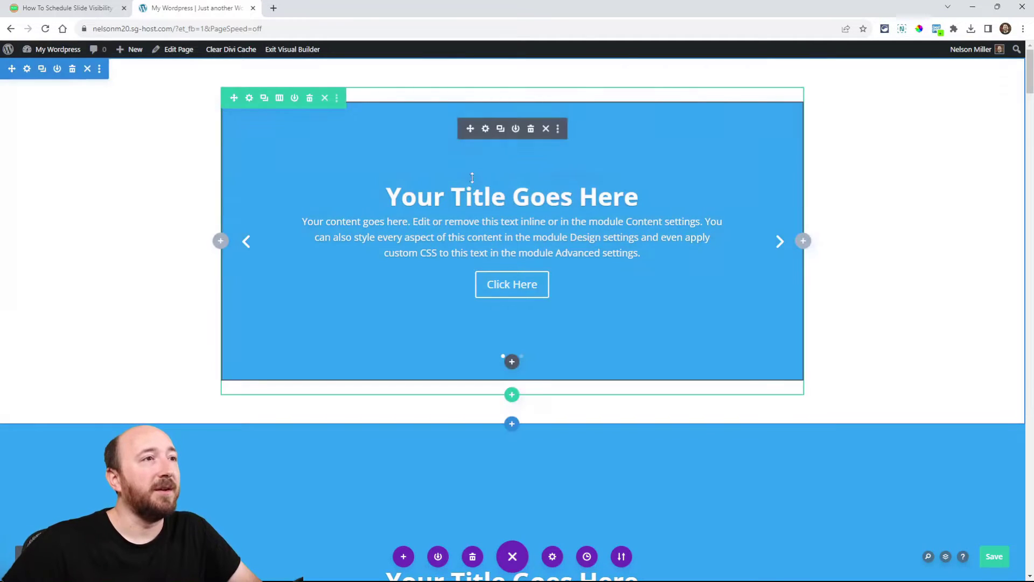
left_click(485, 129)
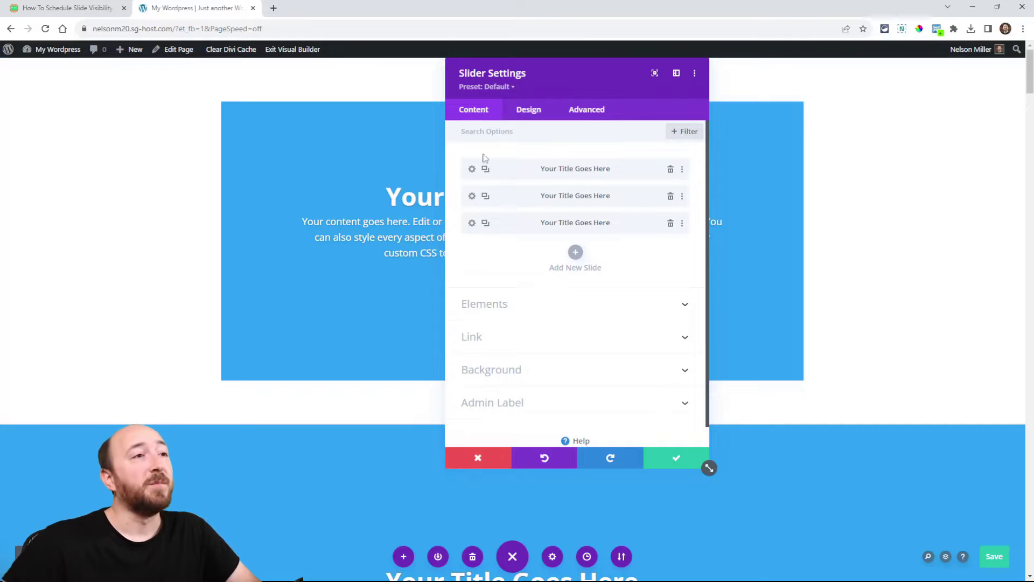
left_click(472, 170)
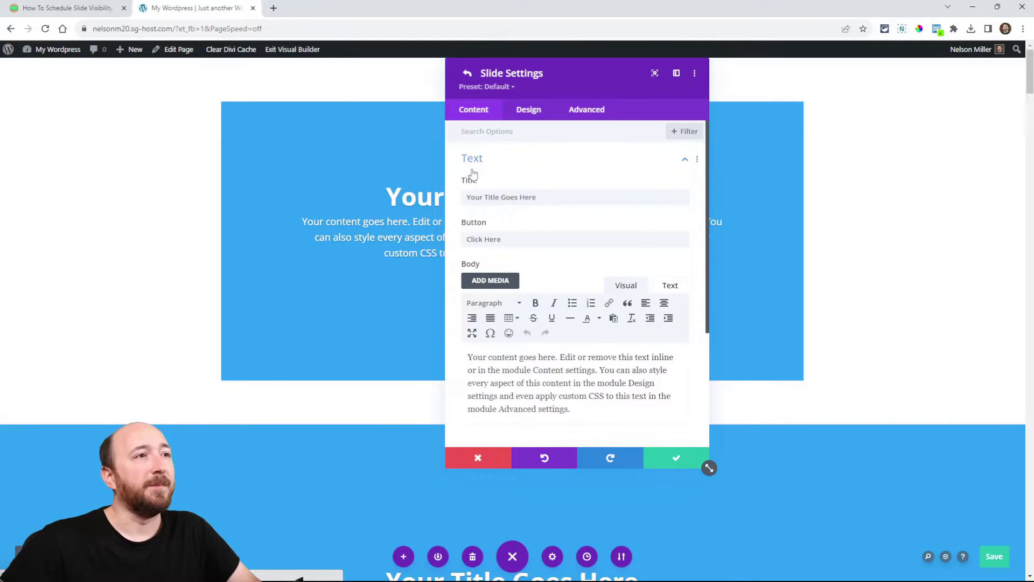
triple_click(493, 197)
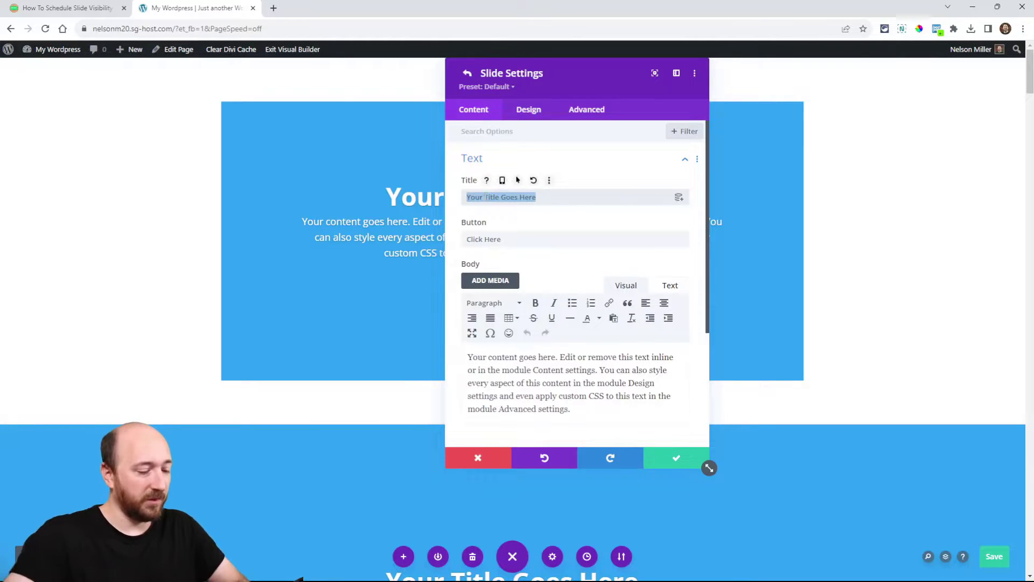
type("Black Frid")
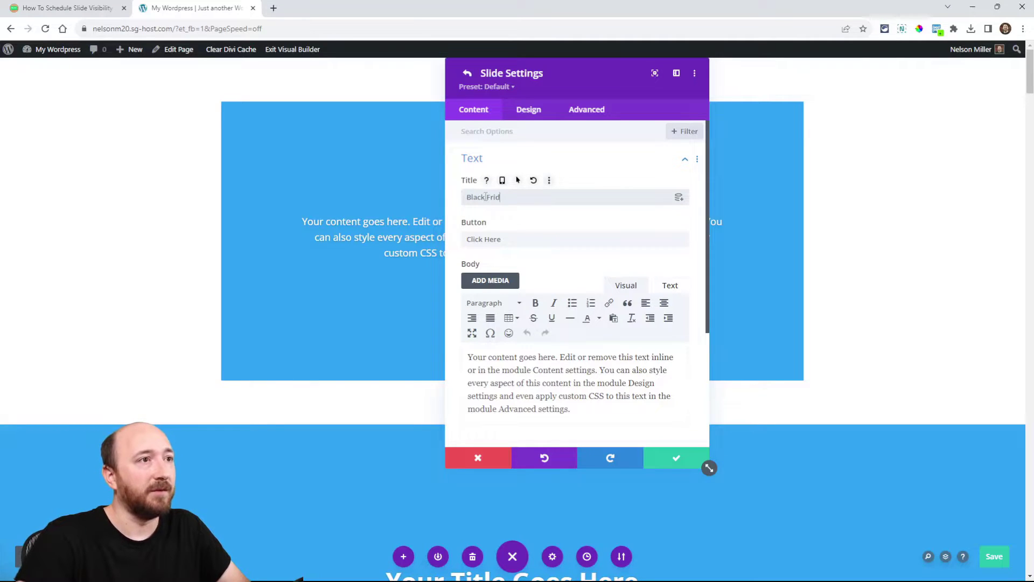
type("ay Deal")
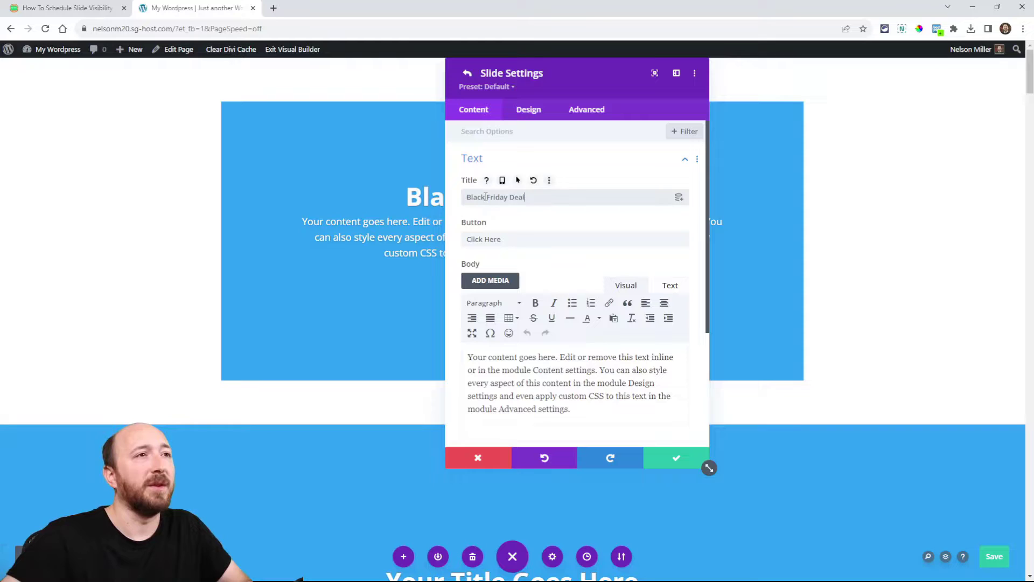
Step: Change the first slide's button label to 'Buy Today Only' and return to the slide list
left_click_drag(584, 76, 832, 107)
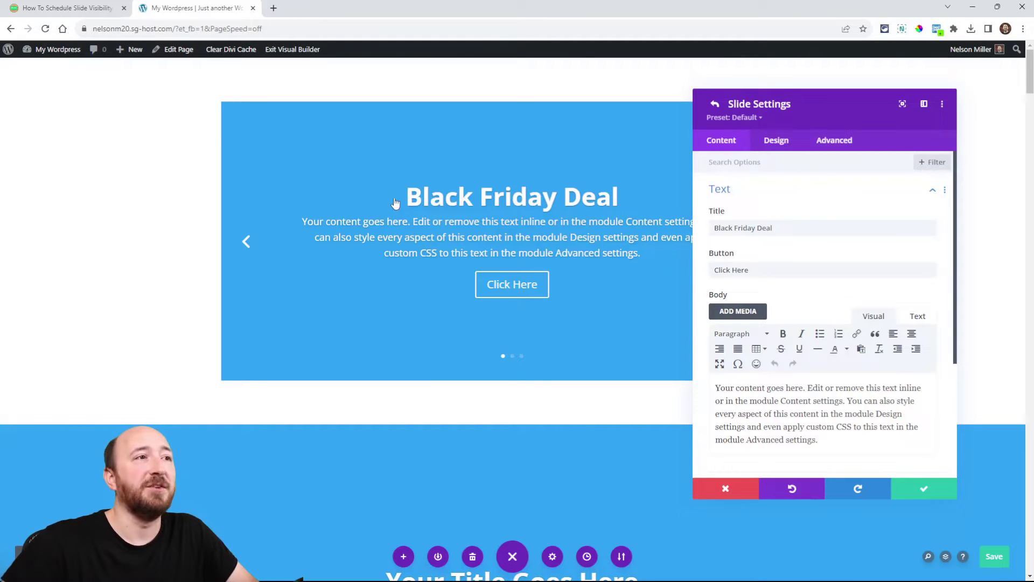
triple_click(741, 270)
type("Bu")
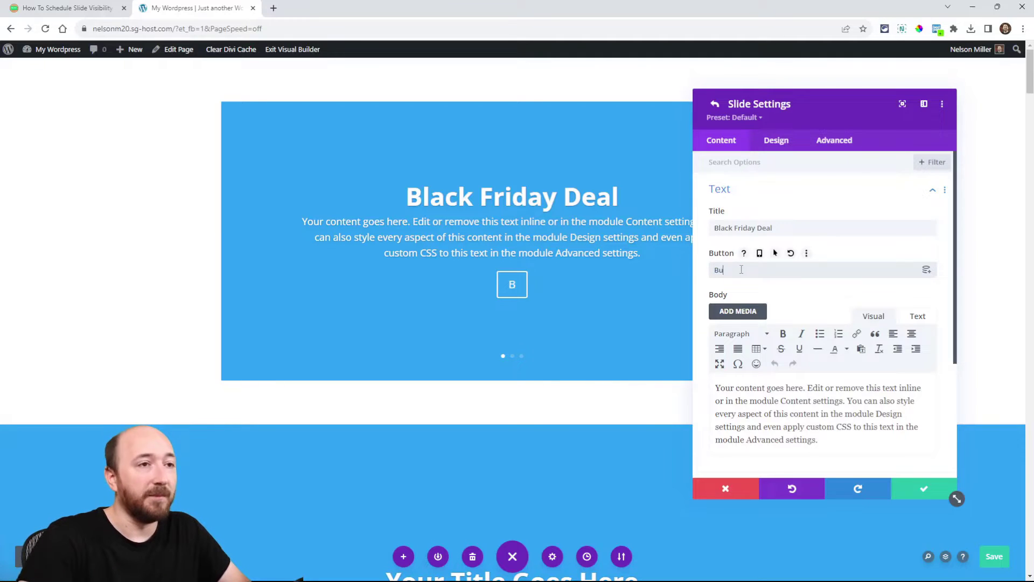
type("y Today Only")
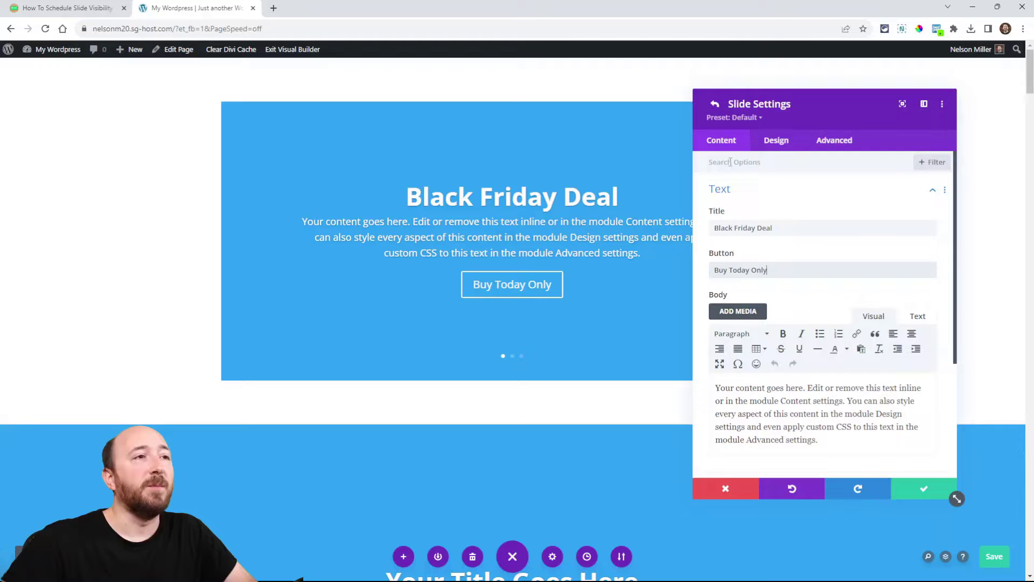
left_click(713, 102)
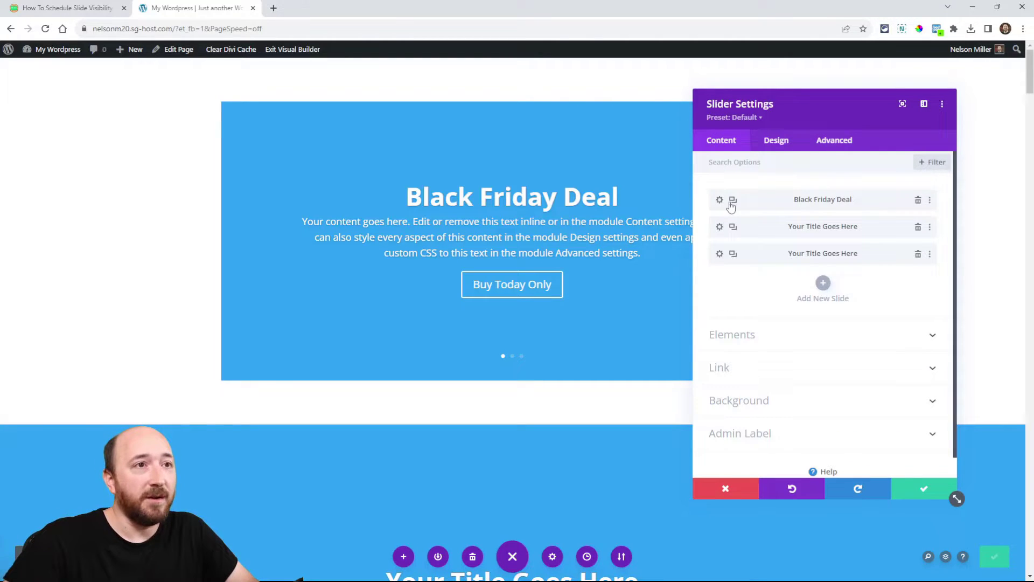
left_click(823, 284)
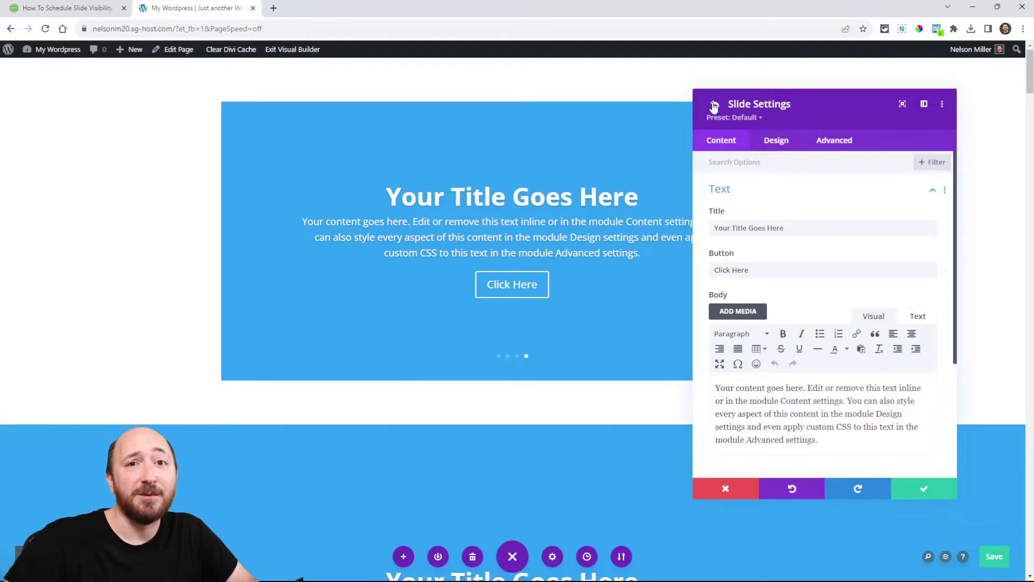
left_click(713, 106)
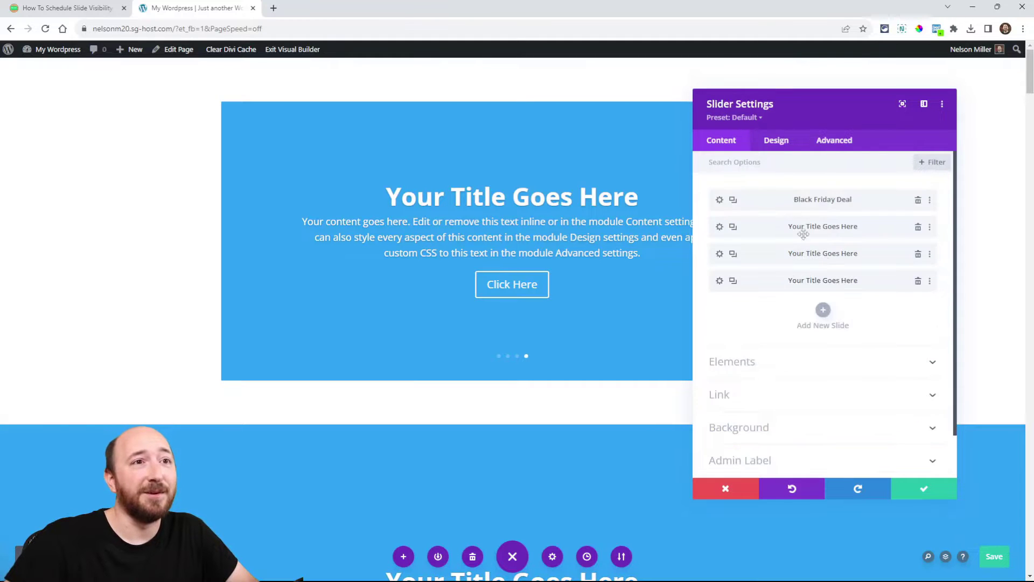
left_click(917, 281)
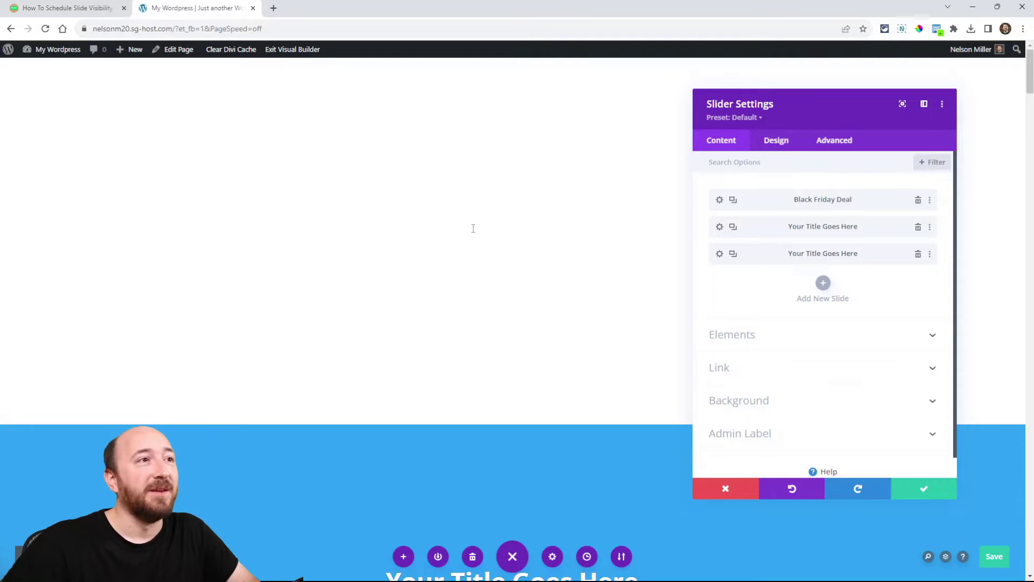
Step: Expand the Conditions section on the Black Friday Deal slide's Advanced tab
left_click(719, 200)
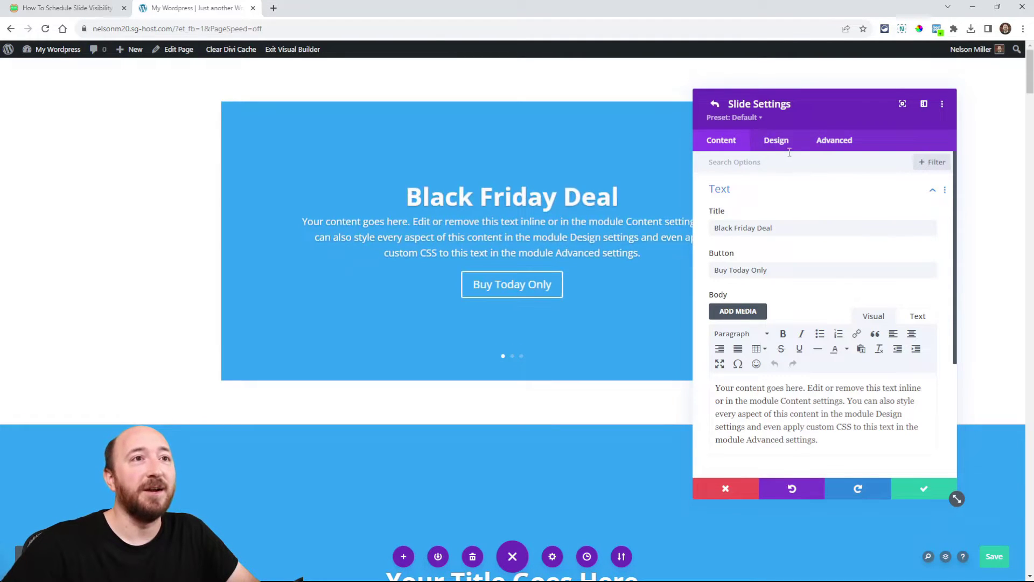
left_click(829, 146)
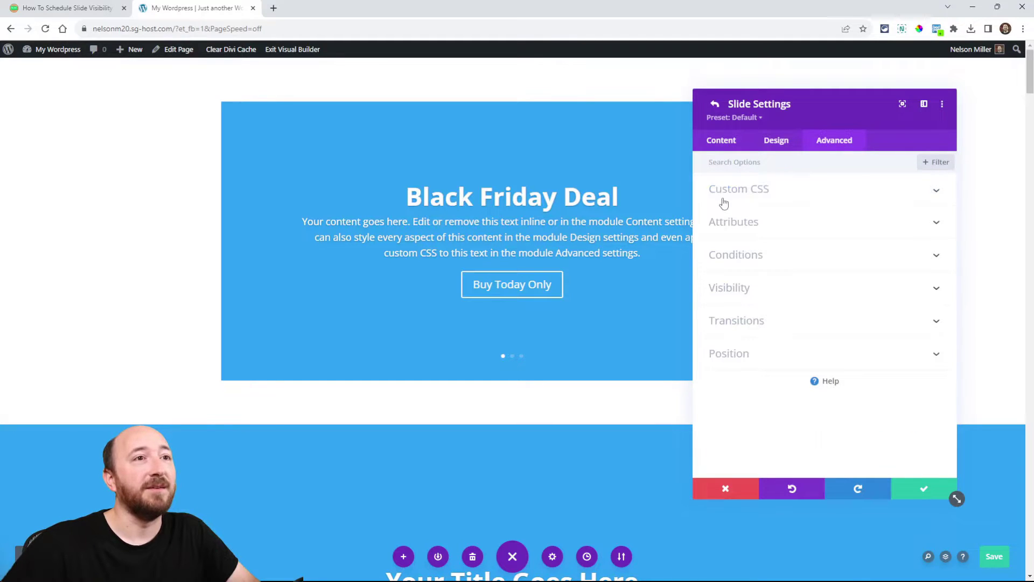
left_click(860, 259)
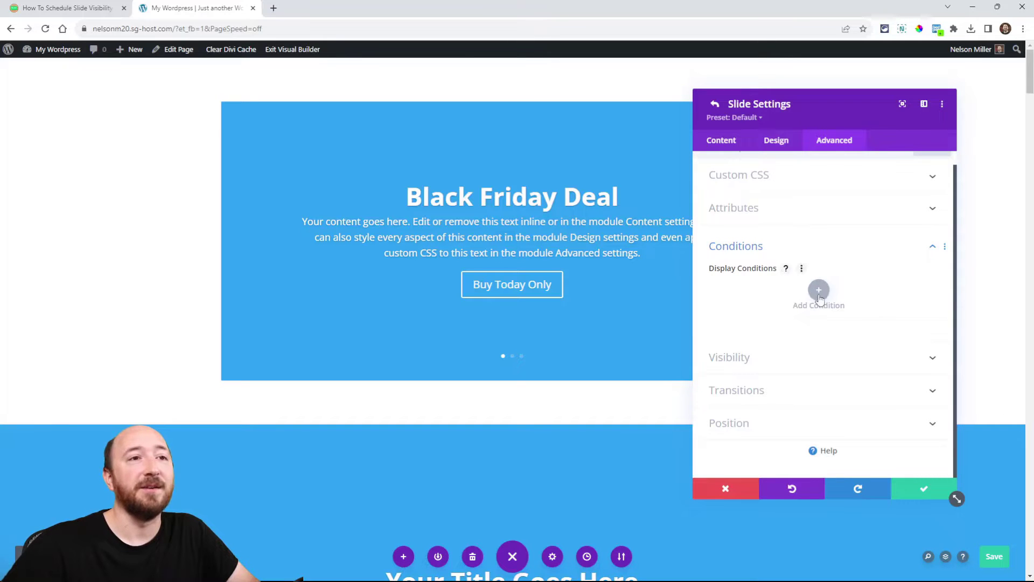
left_click(64, 8)
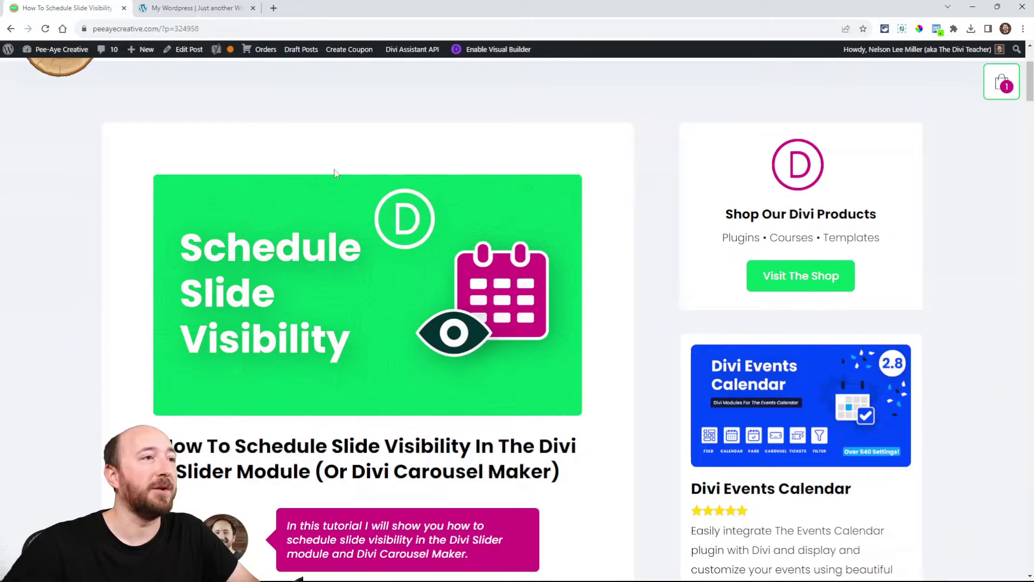
scroll(418, 235, "down", 2)
scroll(401, 185, "down", 5)
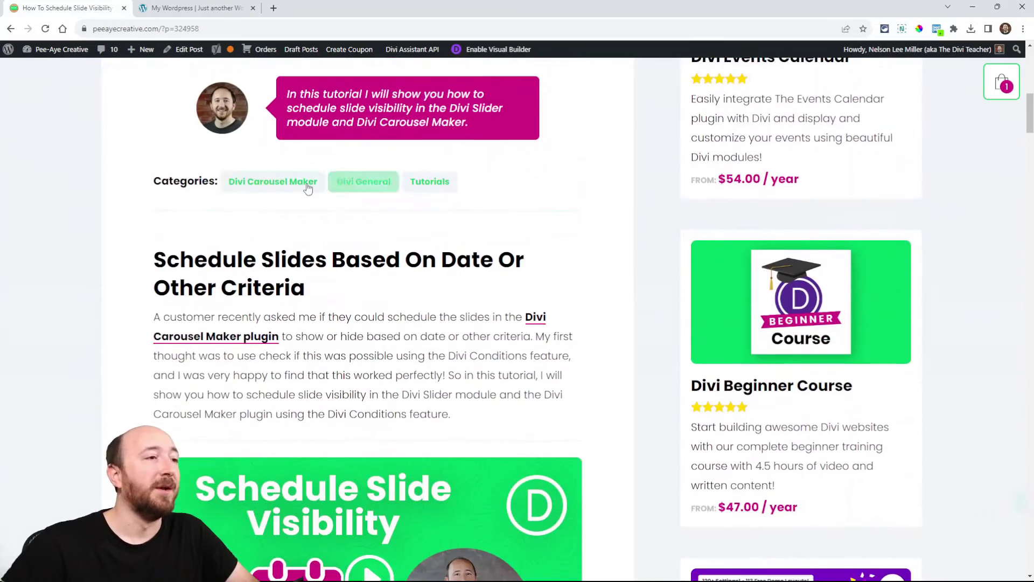
scroll(457, 205, "down", 8)
scroll(457, 204, "down", 10)
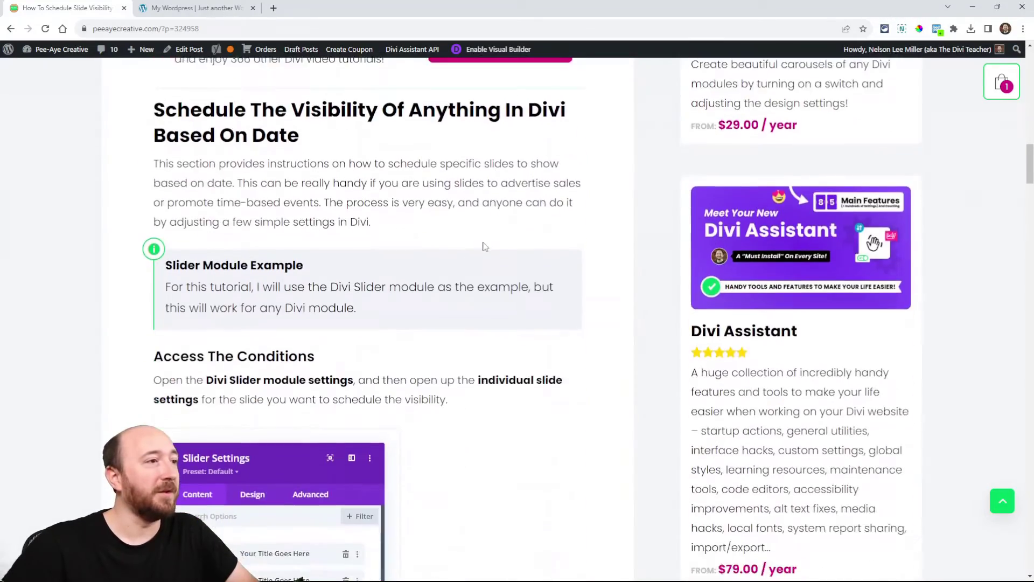
scroll(337, 237, "down", 12)
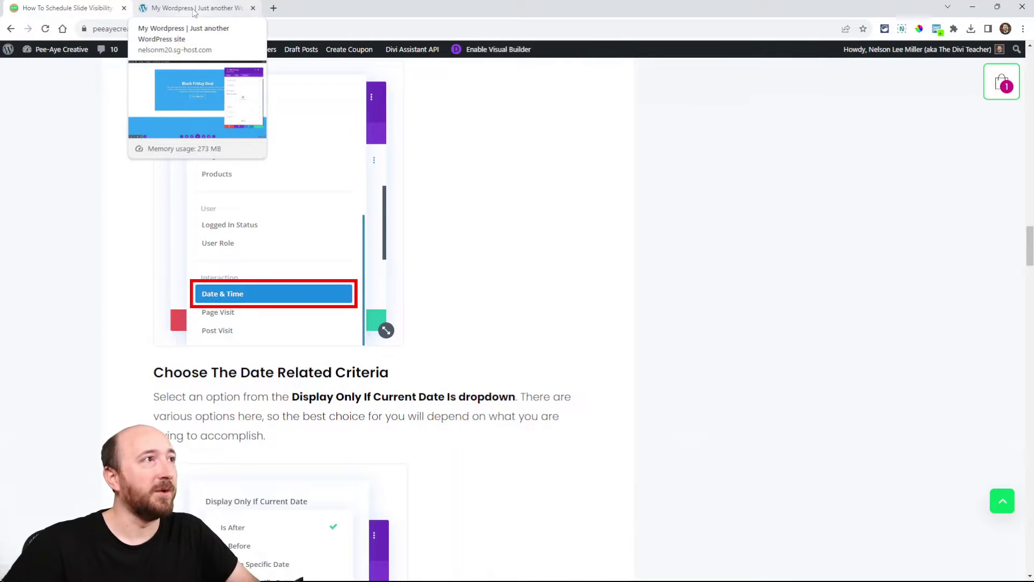
left_click(194, 11)
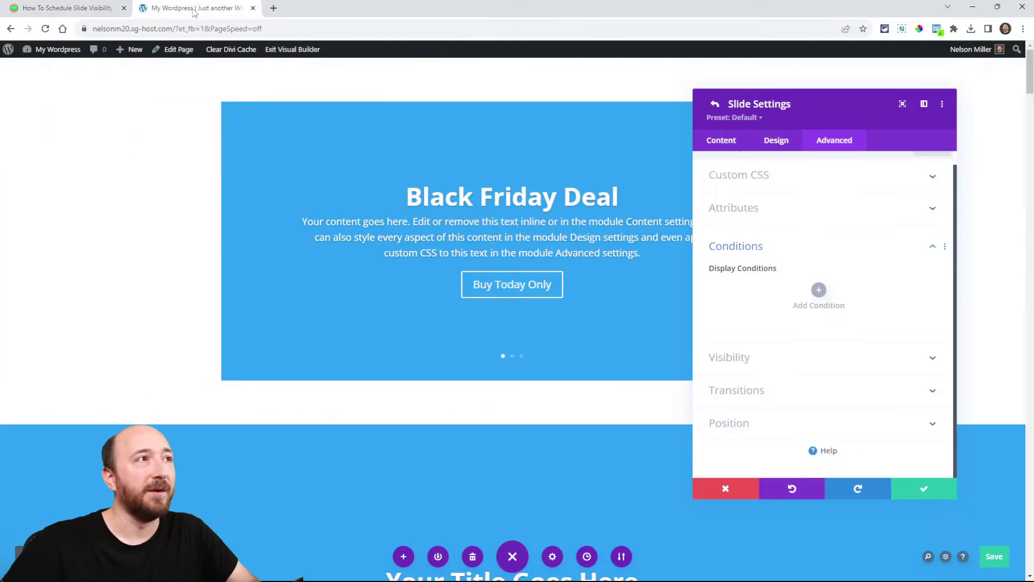
Step: Add a Date & Time condition: Is On a Specific Date, 24 November 2023
left_click(818, 291)
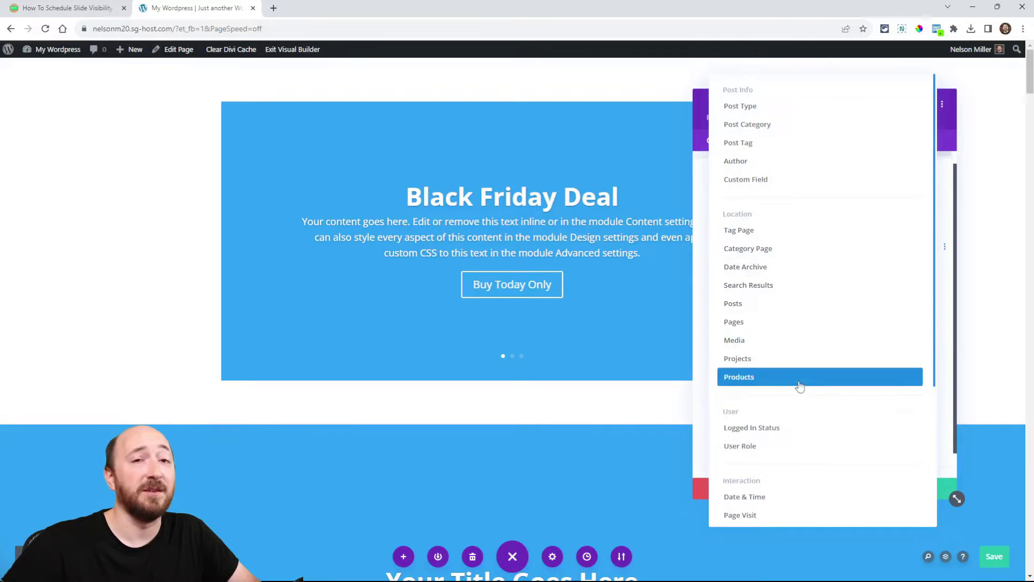
scroll(786, 325, "down", 2)
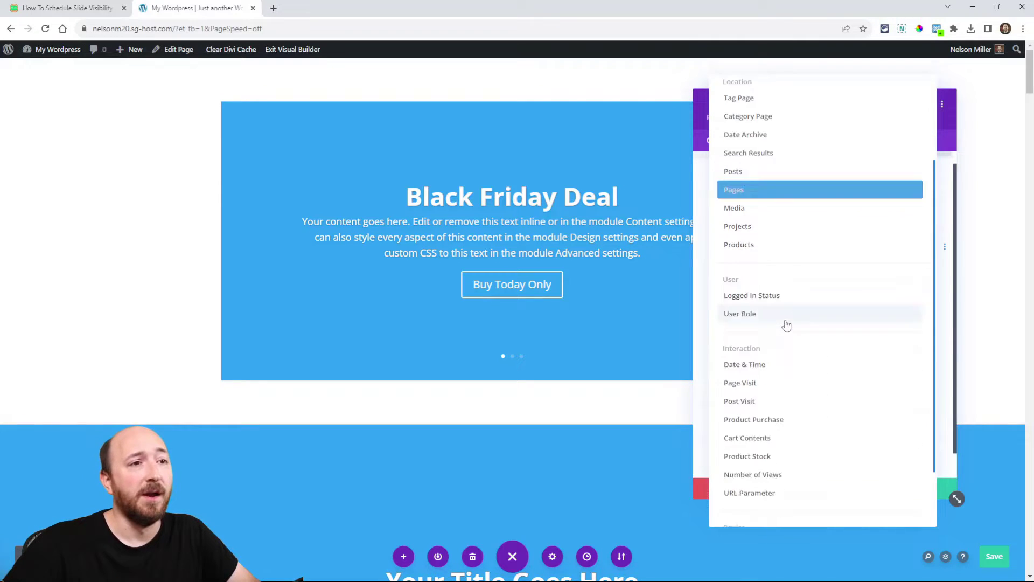
scroll(787, 324, "down", 1)
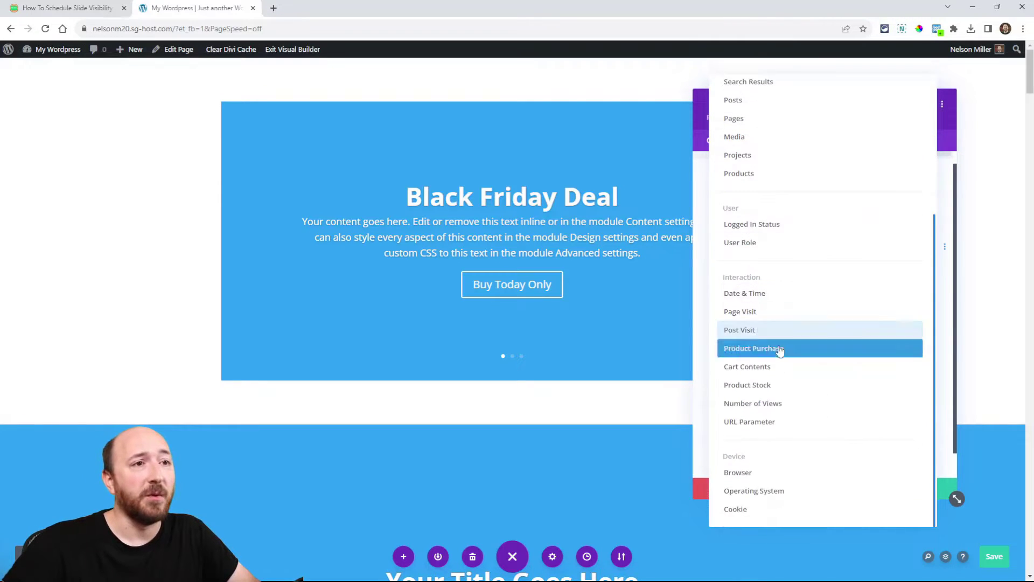
left_click(744, 293)
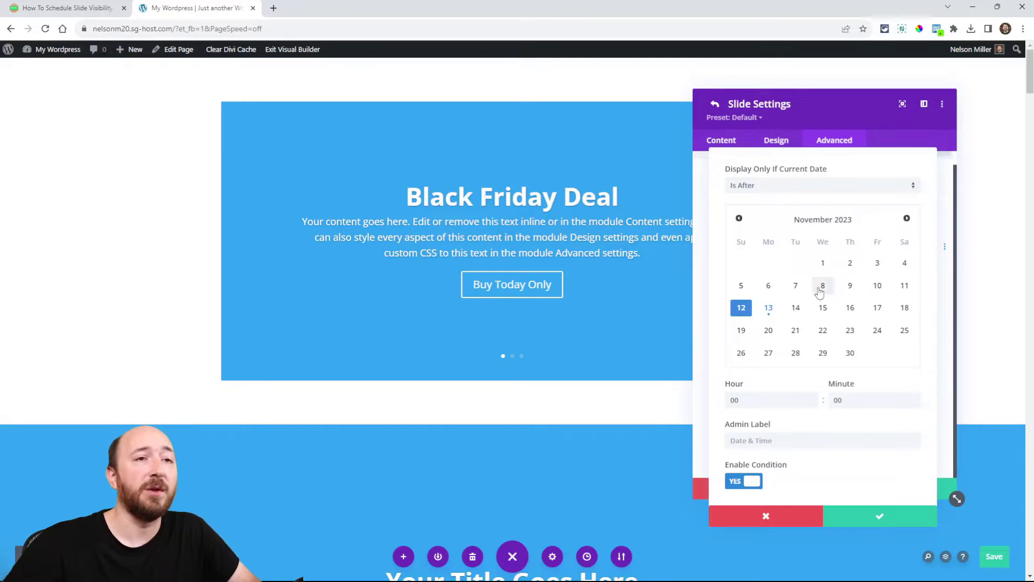
left_click(876, 334)
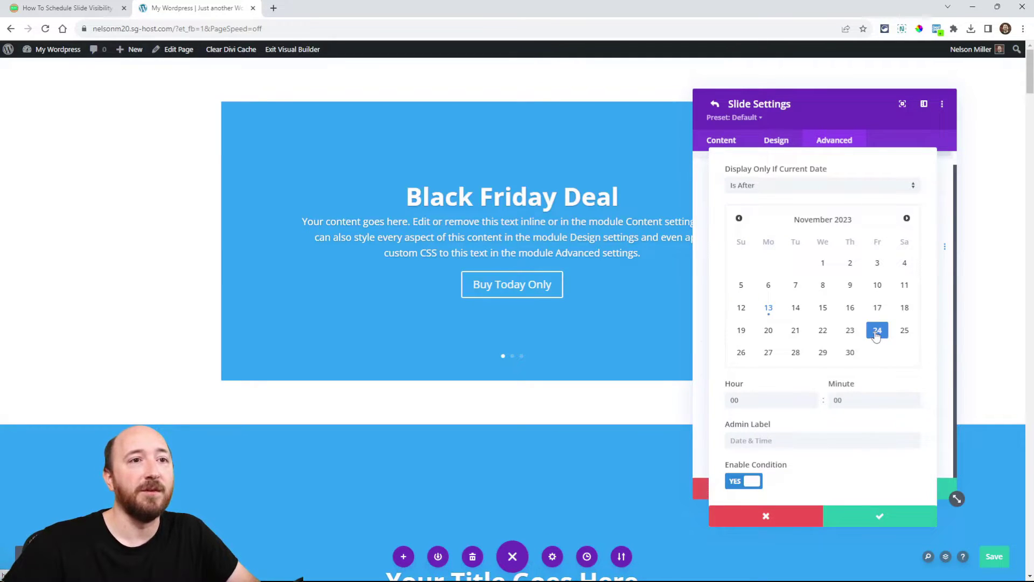
left_click(765, 186)
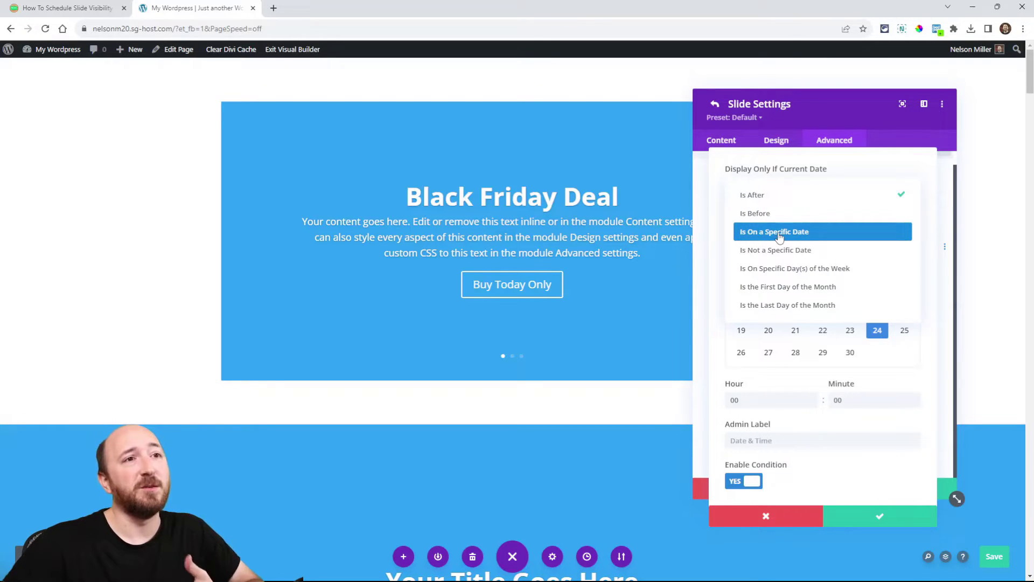
left_click(779, 233)
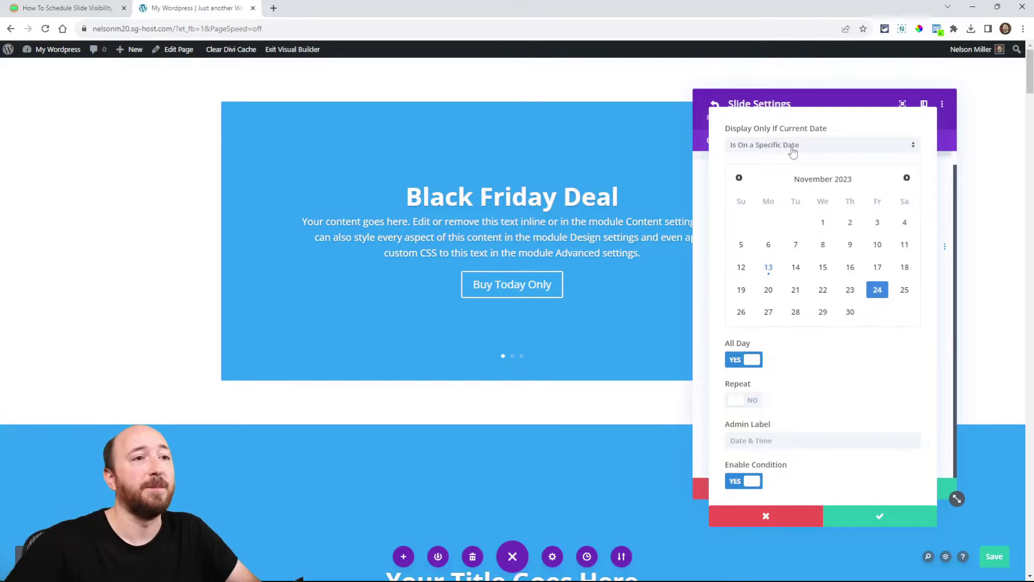
left_click(881, 515)
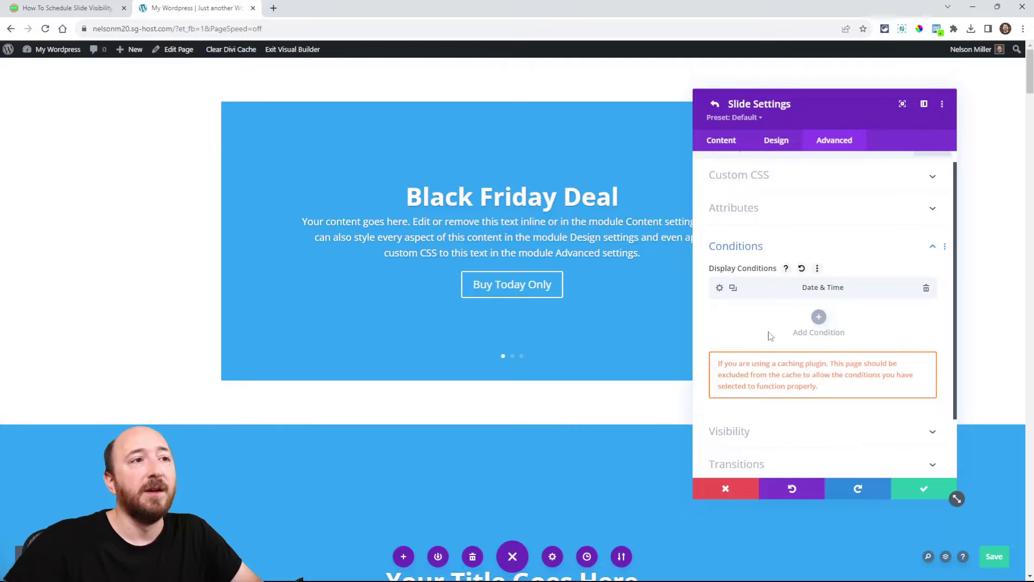
Step: Save and close the slider settings, then open the next slider's first slide settings
mouse_move(781, 290)
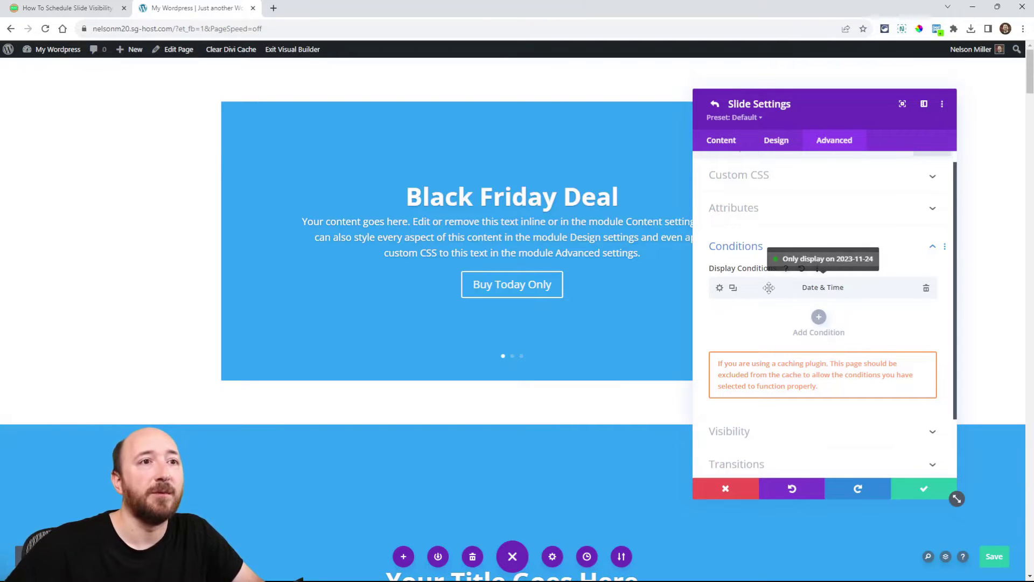
left_click(913, 484)
left_click(923, 487)
scroll(479, 255, "down", 5)
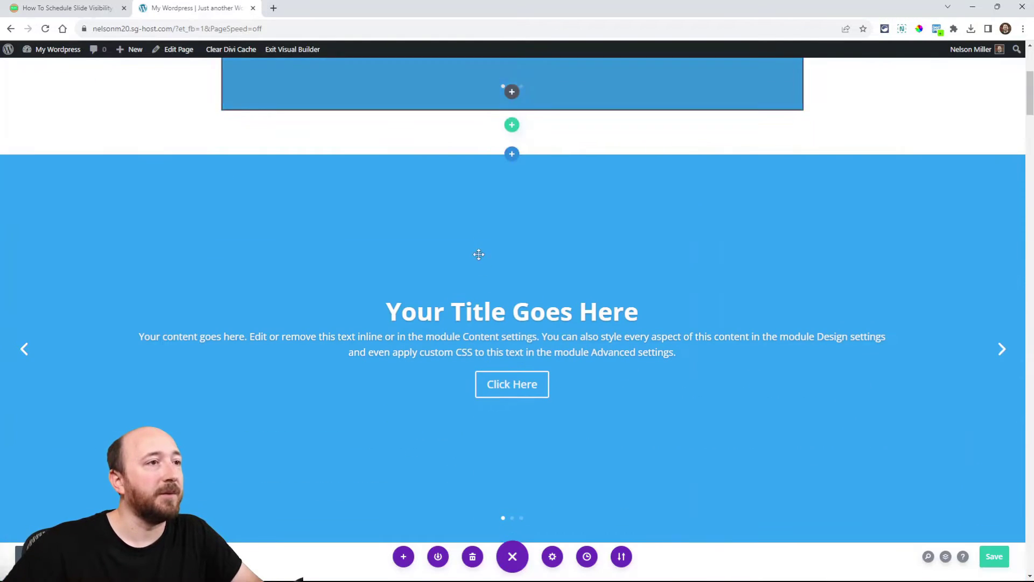
left_click(492, 182)
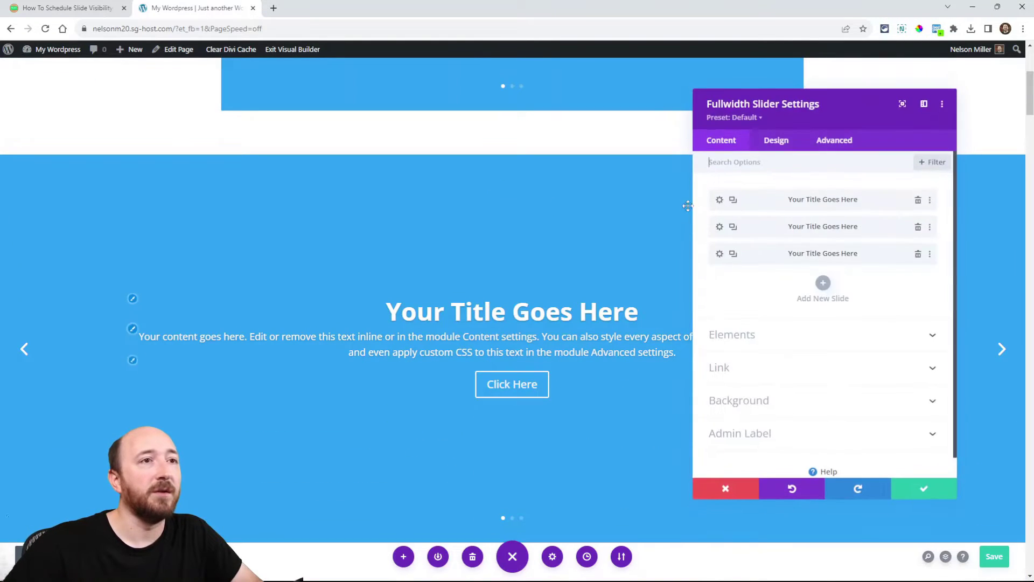
left_click(720, 201)
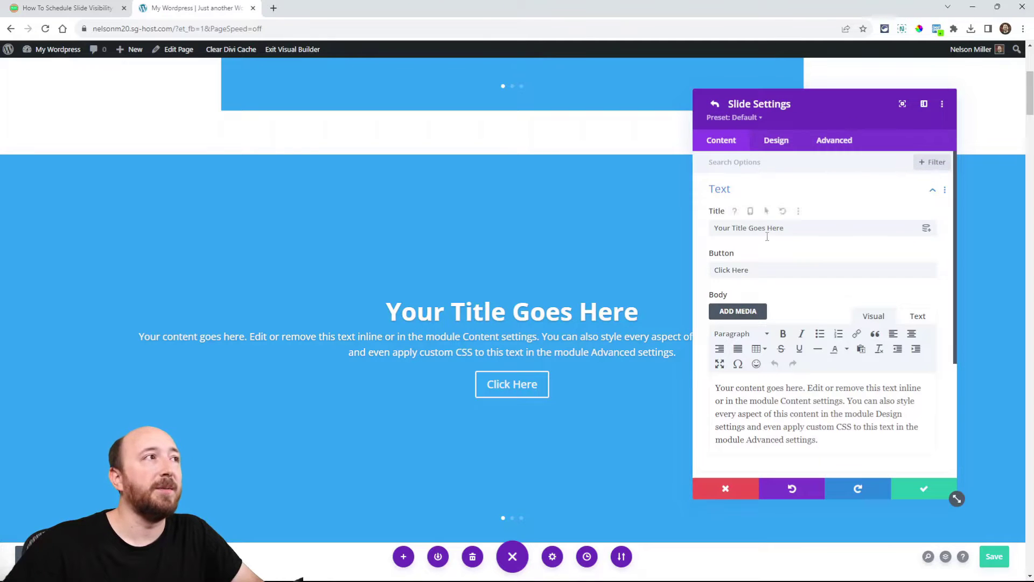
Step: Add a Date & Time condition showing the slide only after 23 November 2023
left_click(824, 142)
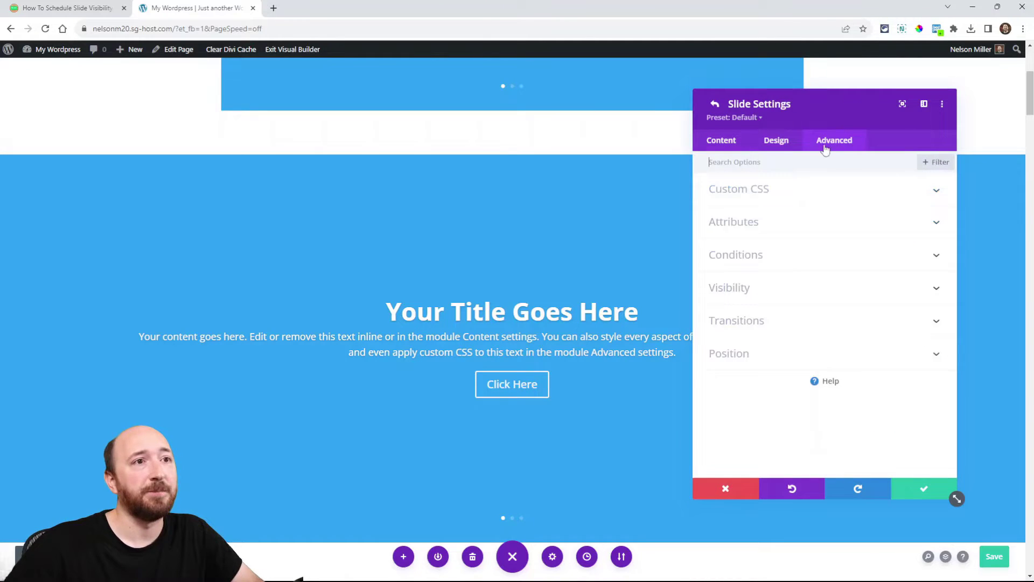
left_click(737, 256)
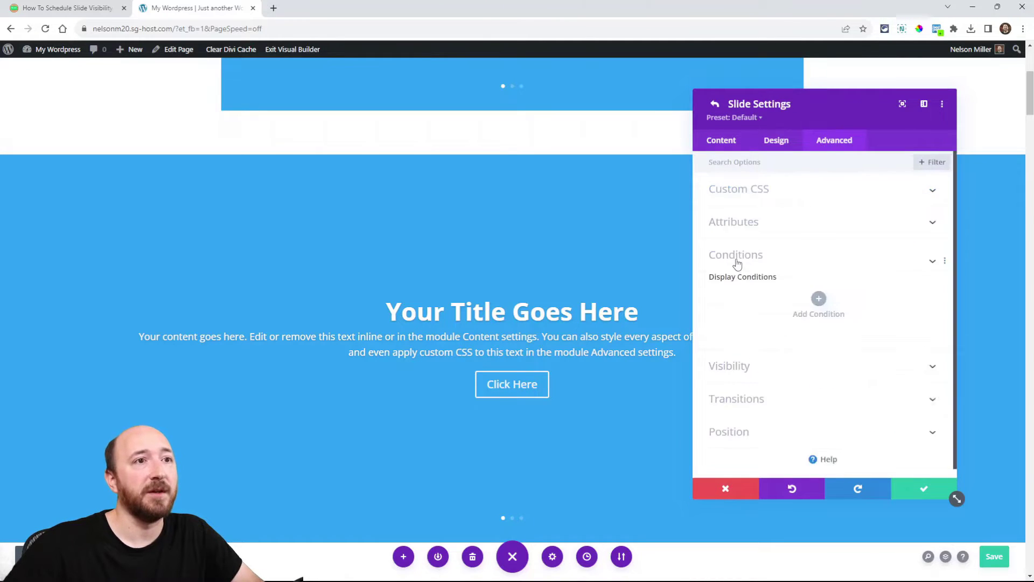
left_click(820, 294)
scroll(787, 252, "down", 4)
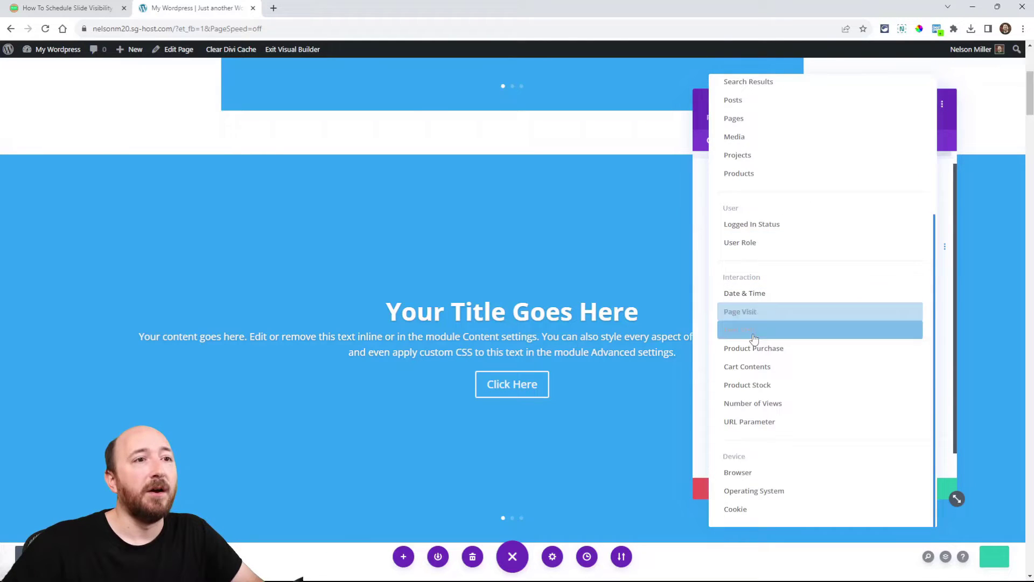
left_click(749, 292)
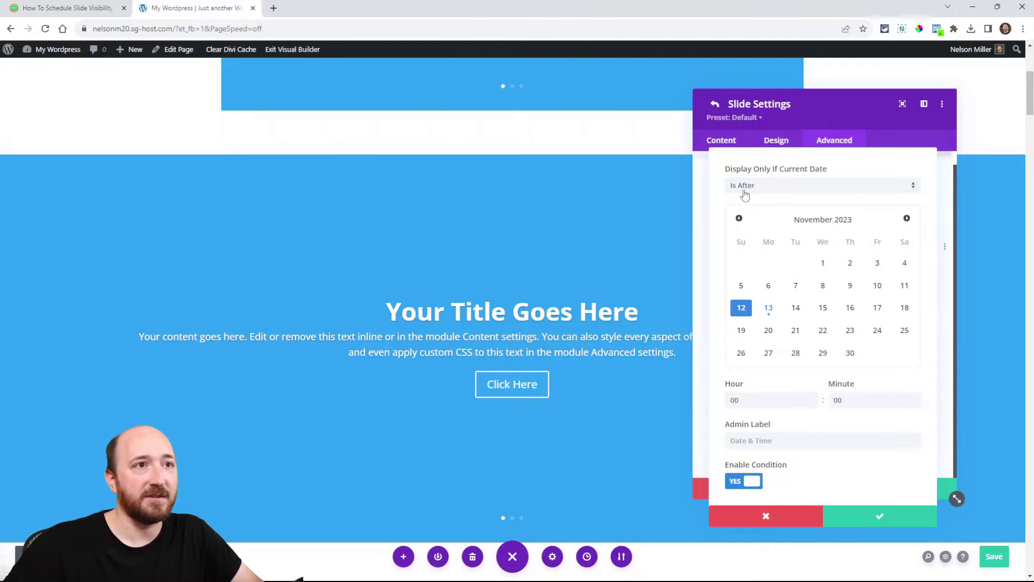
left_click(850, 330)
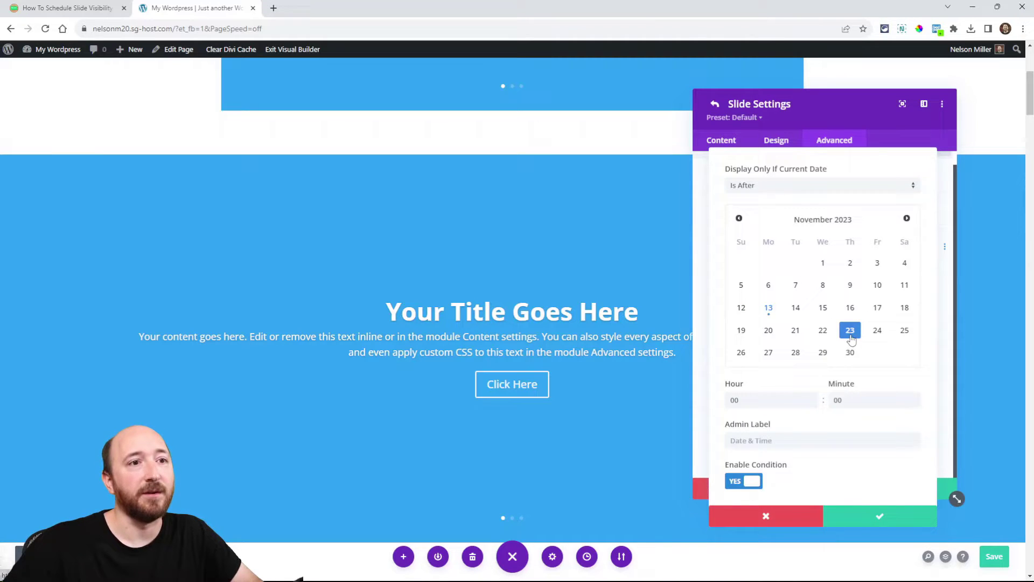
left_click(889, 514)
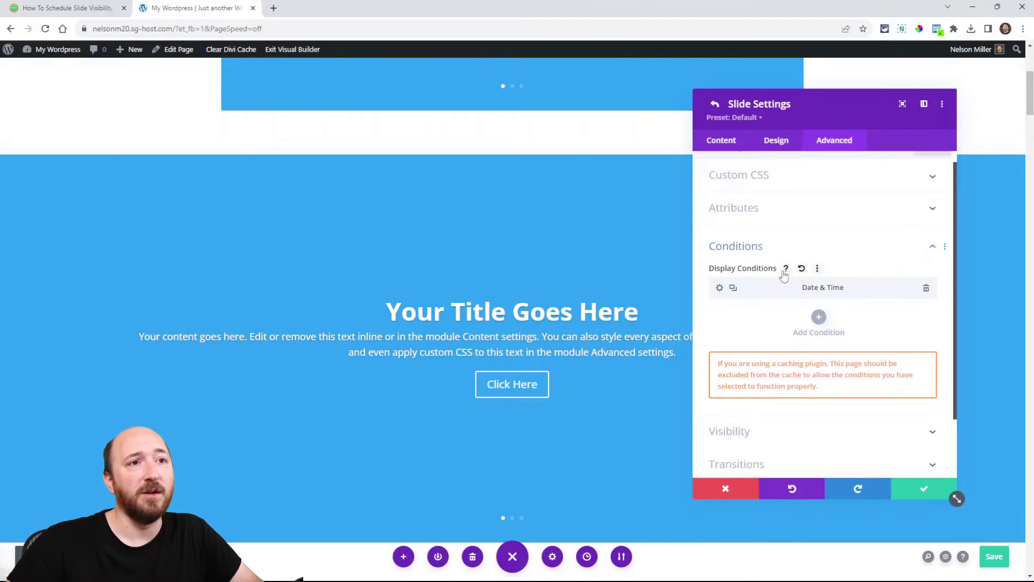
mouse_move(787, 285)
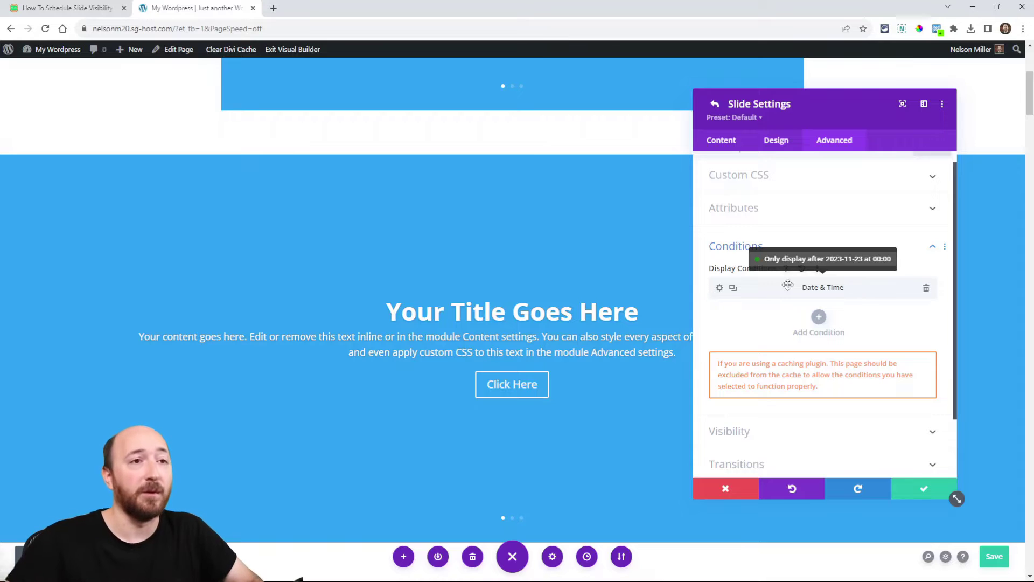
Step: Add a second Date & Time condition: Is Before 2 December 2023
left_click(818, 318)
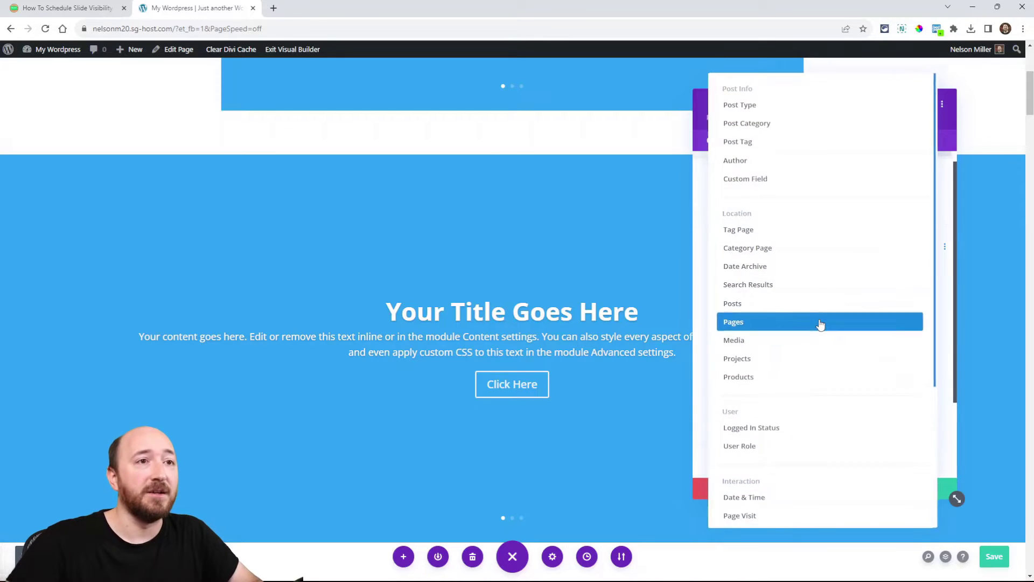
scroll(781, 307, "down", 5)
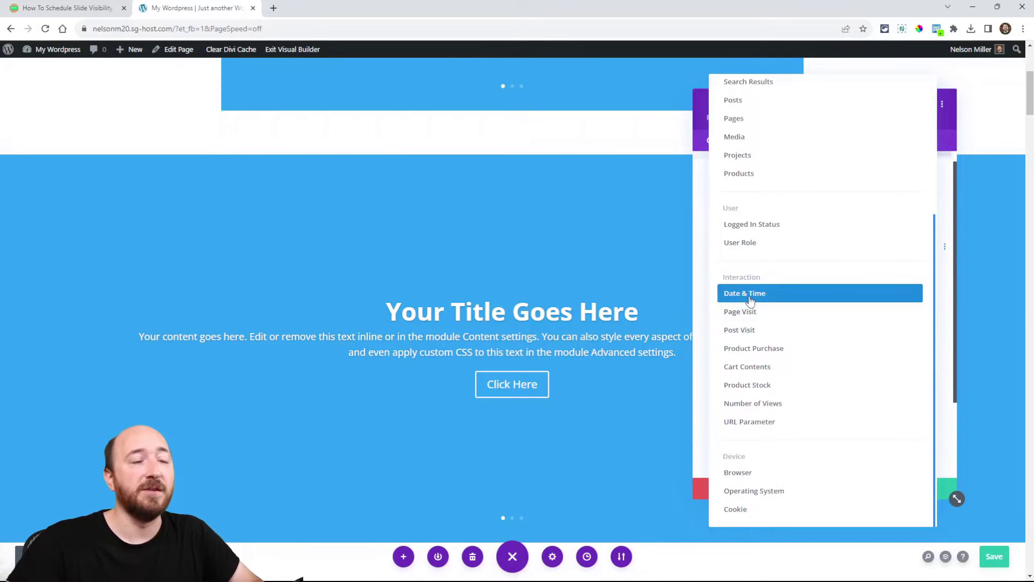
left_click(765, 295)
left_click(761, 194)
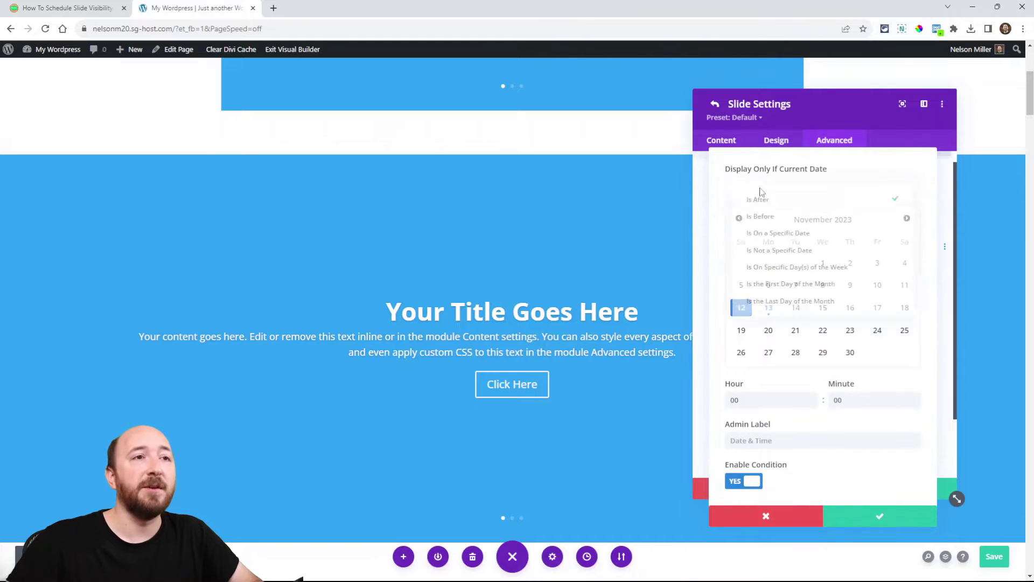
left_click(757, 216)
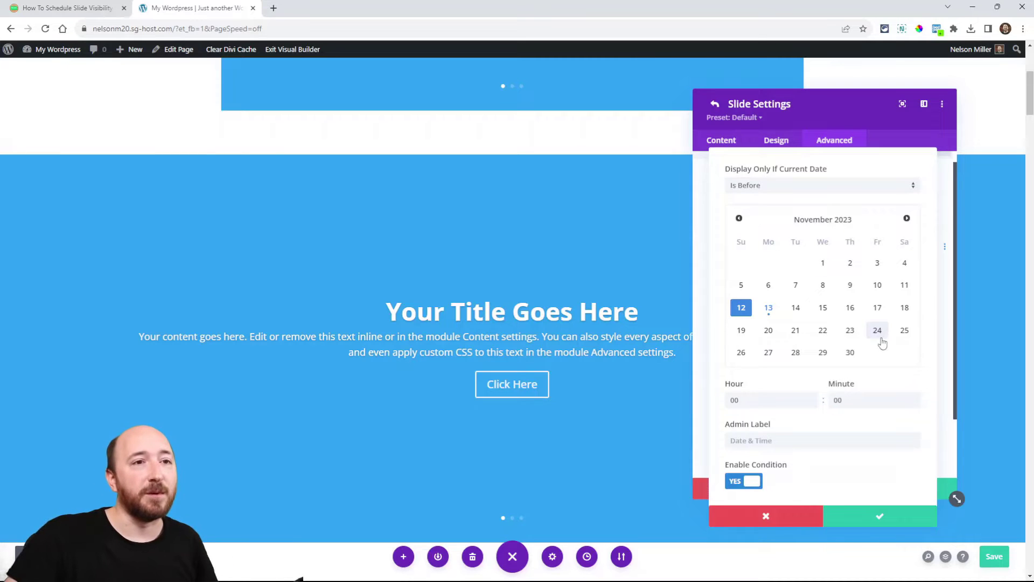
left_click(906, 218)
left_click(899, 268)
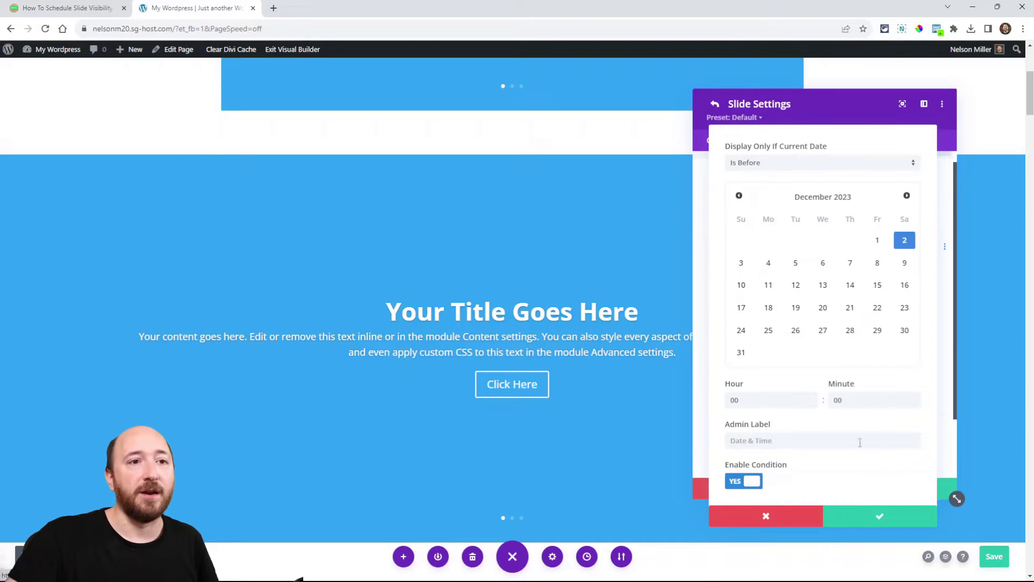
left_click(872, 518)
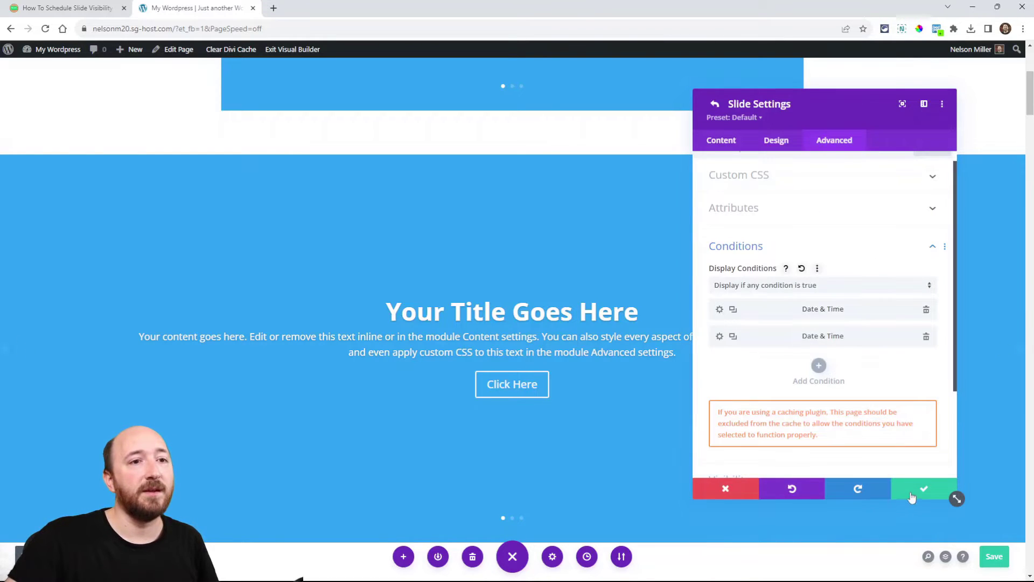
mouse_move(796, 313)
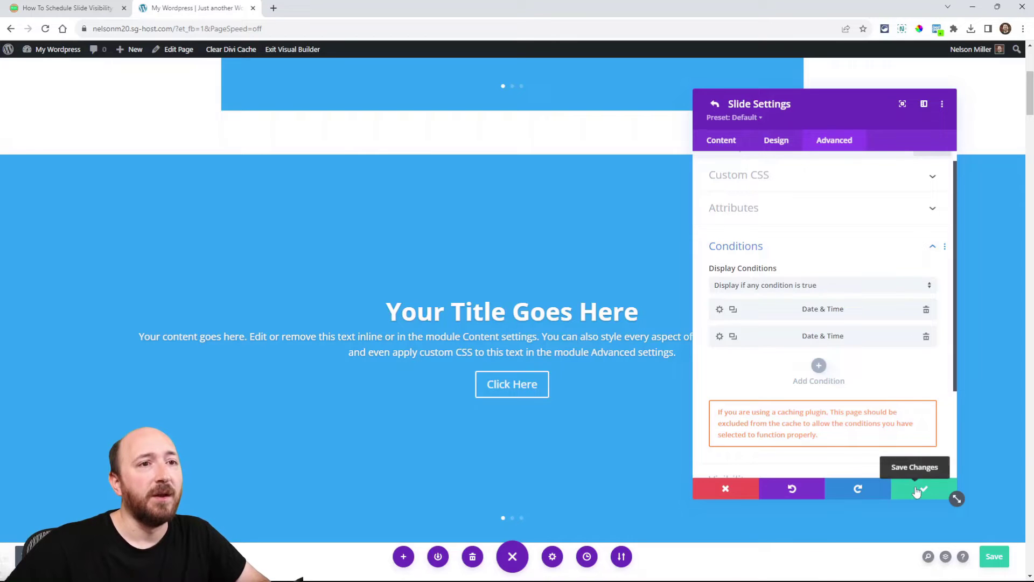
Step: Add a Date & Time display condition to the slider's second slide
left_click(713, 104)
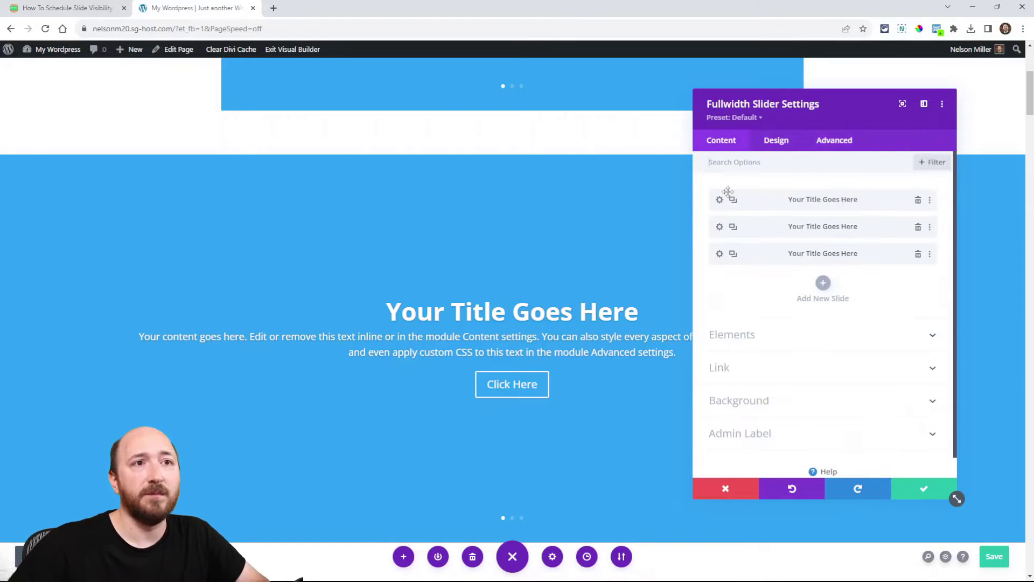
left_click(719, 227)
left_click(823, 141)
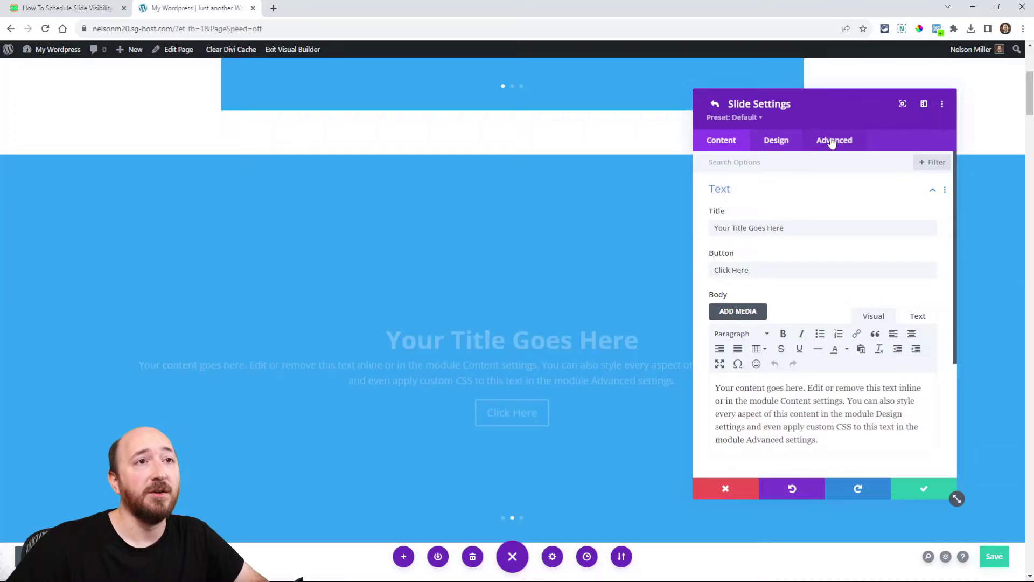
left_click(737, 253)
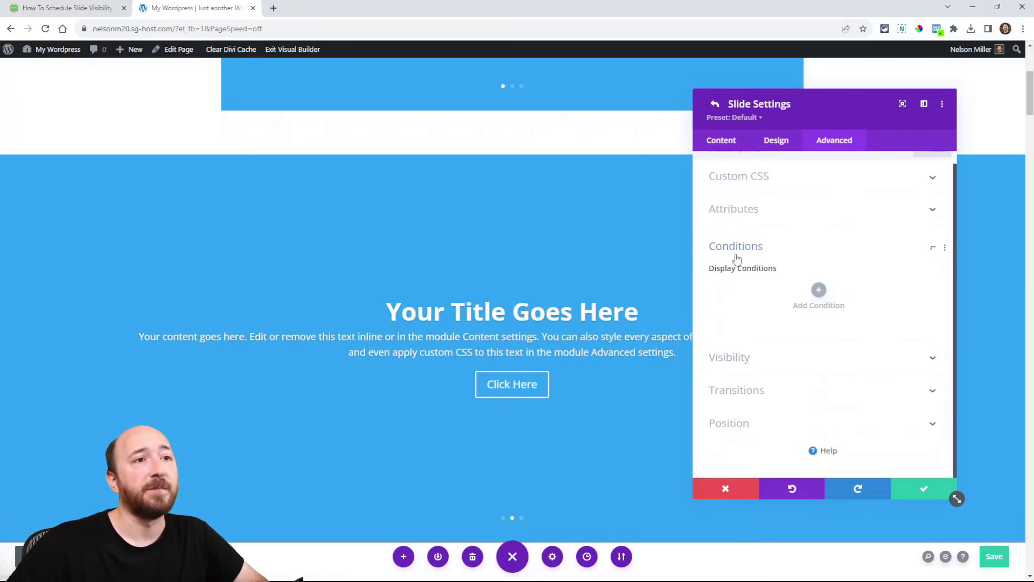
left_click(818, 290)
scroll(790, 338, "down", 2)
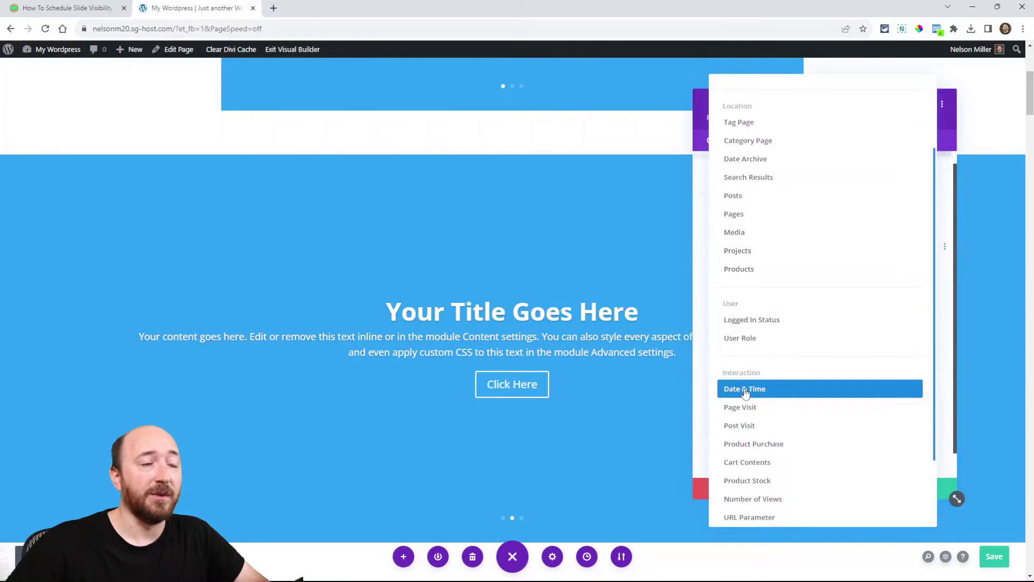
left_click(750, 390)
Step: Try the weekday option with Friday–Sunday, then switch to Is the First Day of the Month
left_click(763, 193)
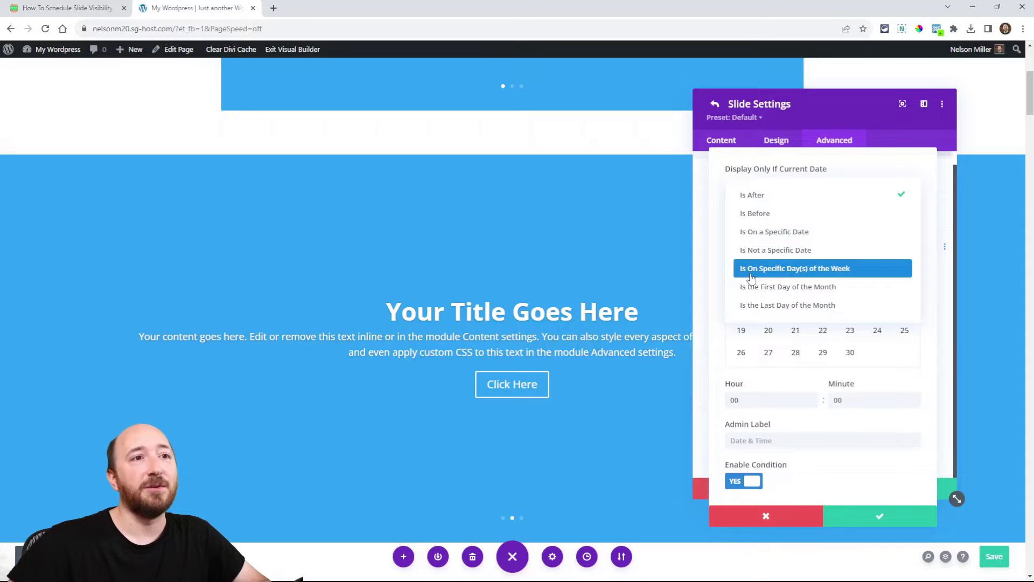
left_click(814, 270)
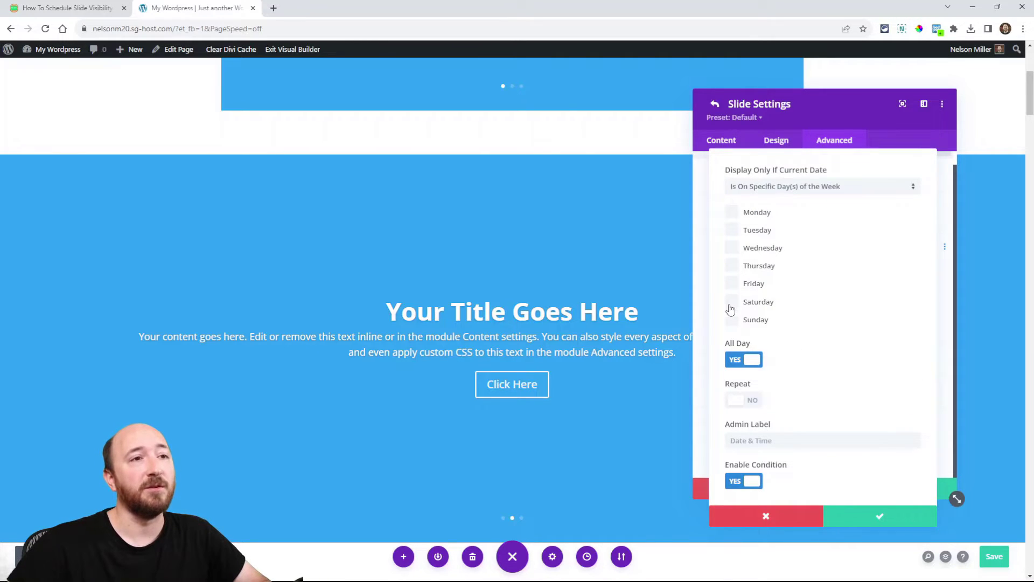
left_click(731, 283)
left_click(731, 302)
left_click(732, 320)
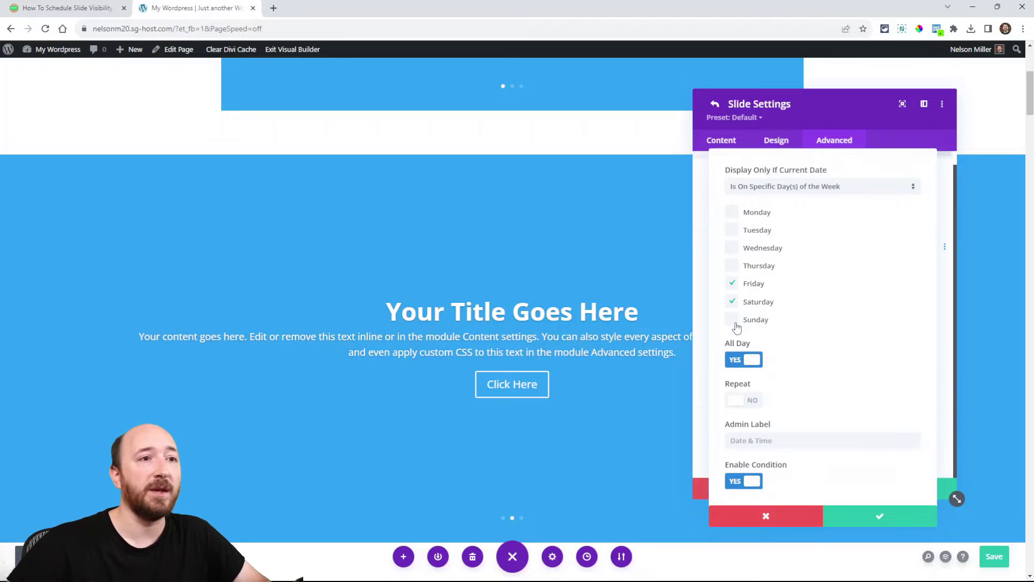
left_click(732, 319)
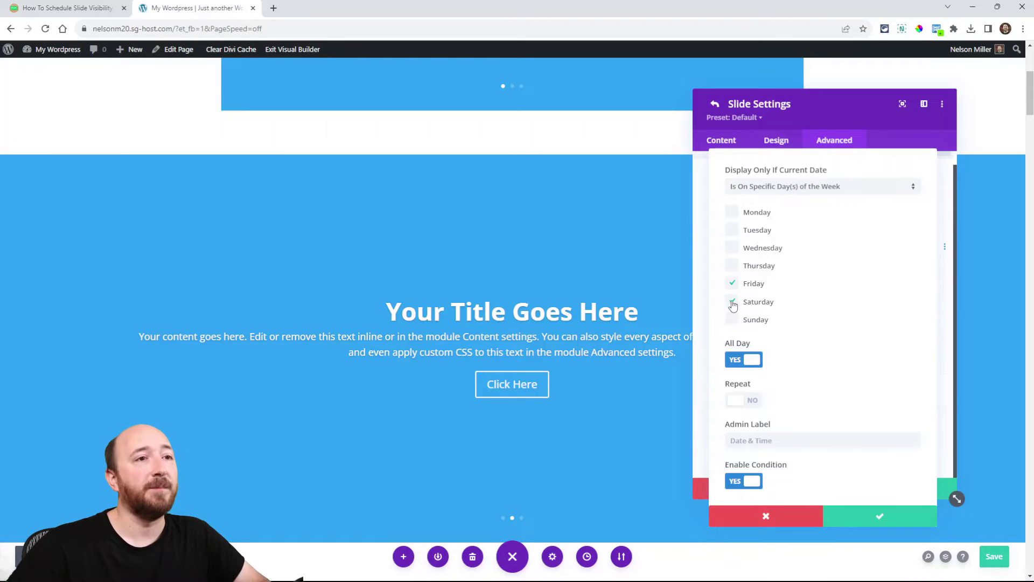
left_click(732, 302)
left_click(731, 283)
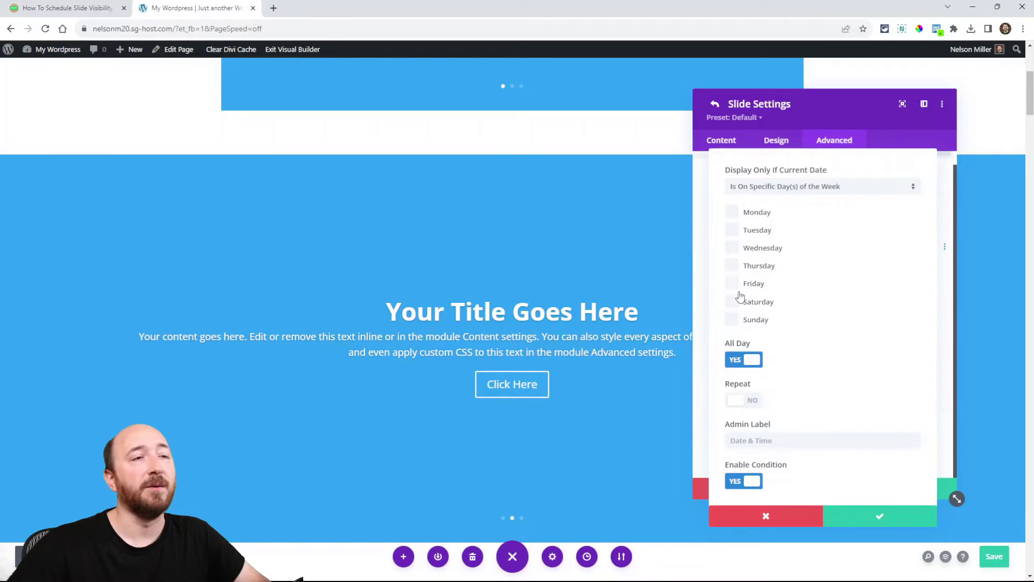
left_click(760, 187)
left_click(791, 288)
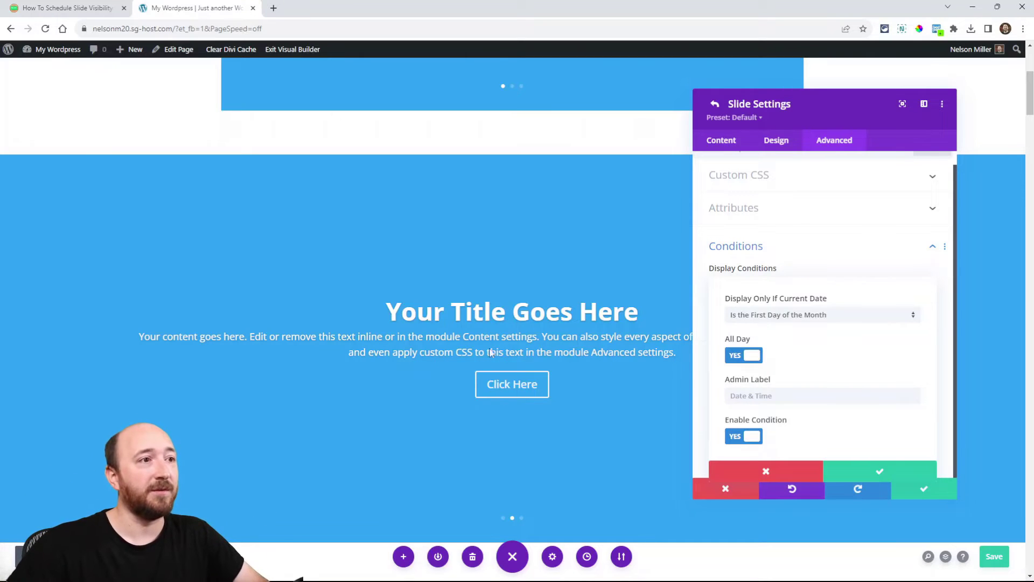
Step: Save the page, change the condition to Is the Last Day of the Month, and confirm
key("ctrl+s")
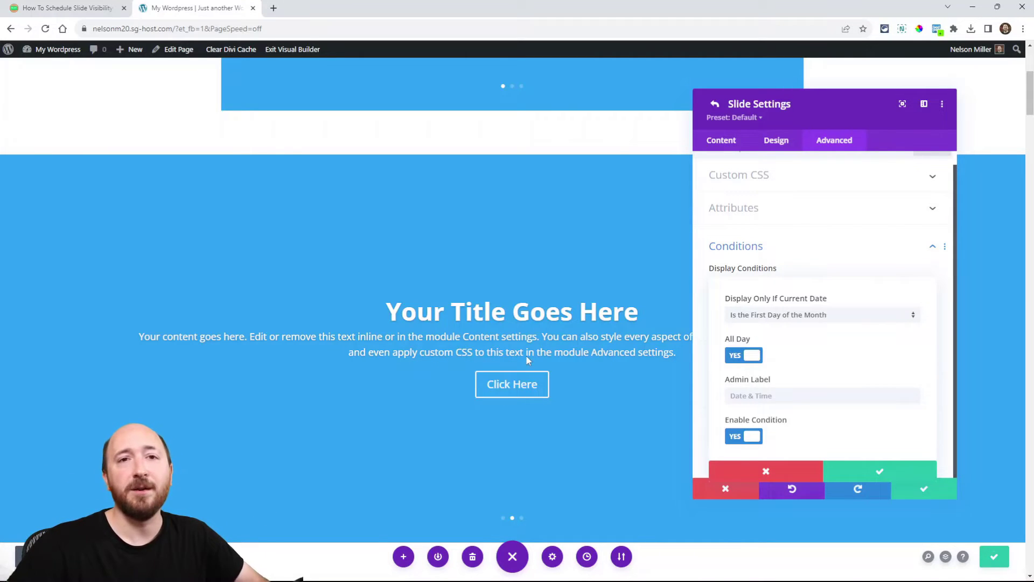
left_click(783, 326)
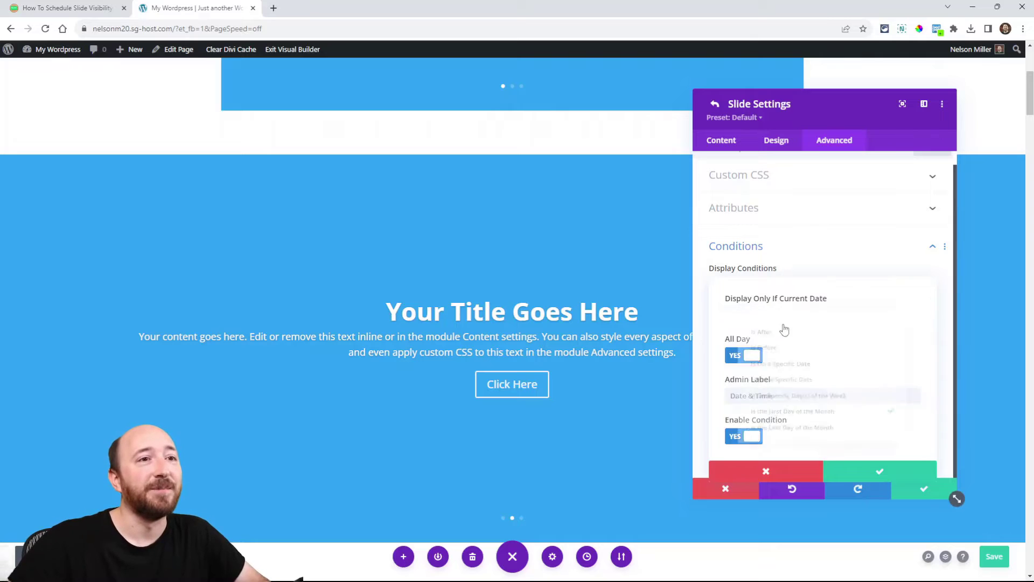
left_click(782, 430)
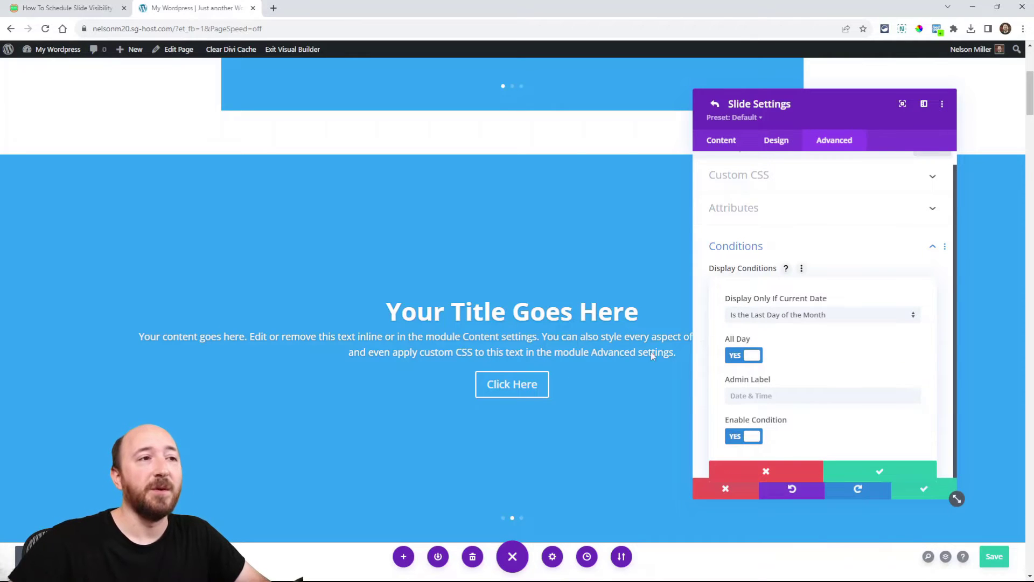
left_click(762, 322)
key("Escape")
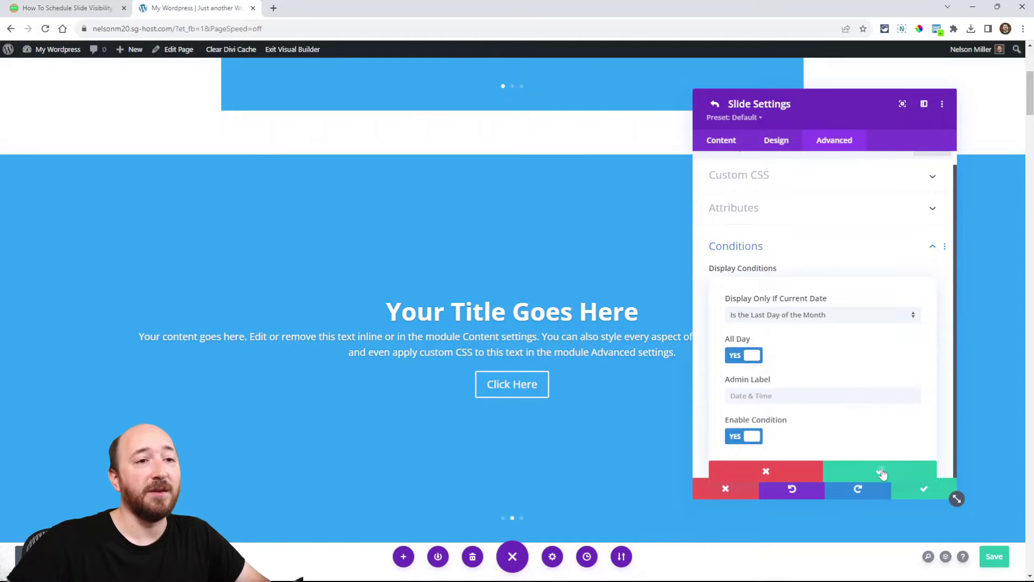
left_click(881, 472)
left_click(923, 488)
Step: Close the slider settings and save the page
left_click(923, 488)
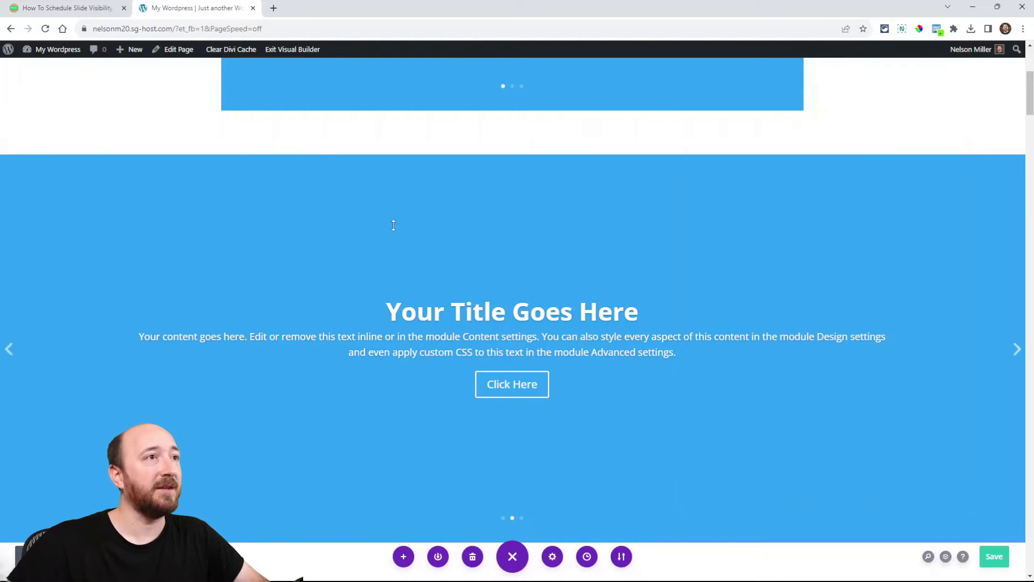
scroll(485, 247, "up", 2)
scroll(339, 203, "down", 1)
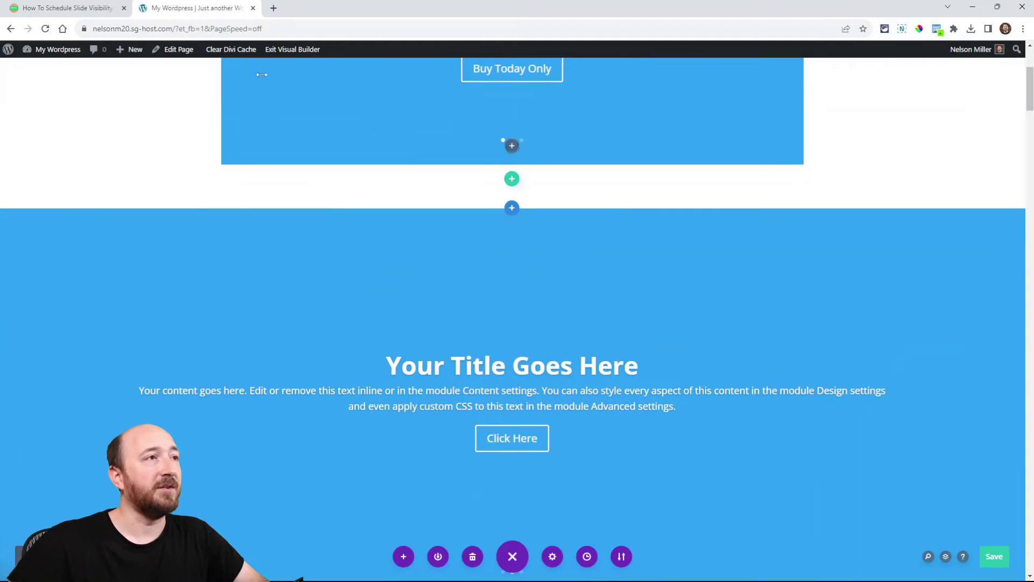
key("ctrl+s")
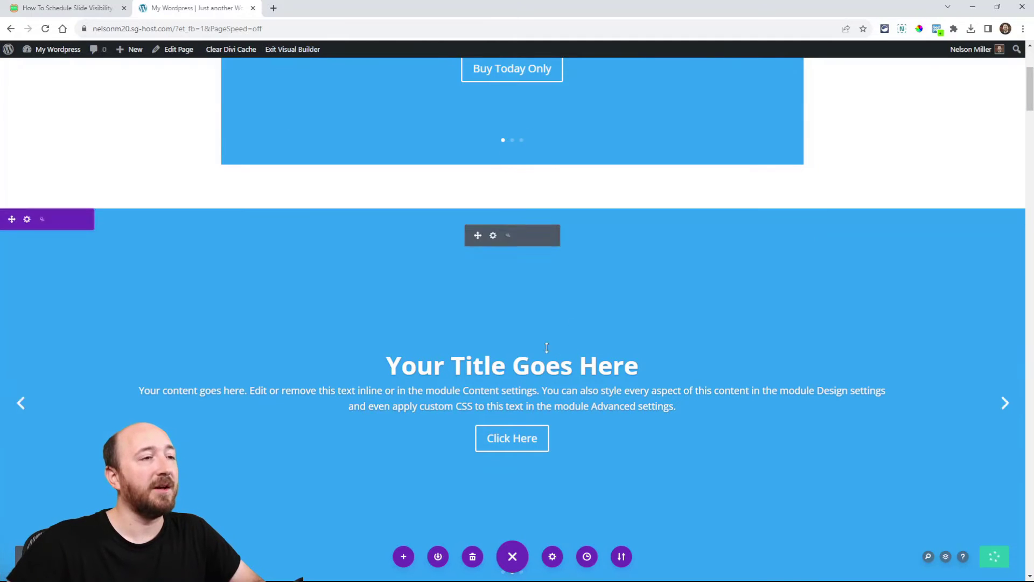
Step: Exit the builder and cycle both live sliders to confirm the Black Friday slide is hidden
left_click(289, 56)
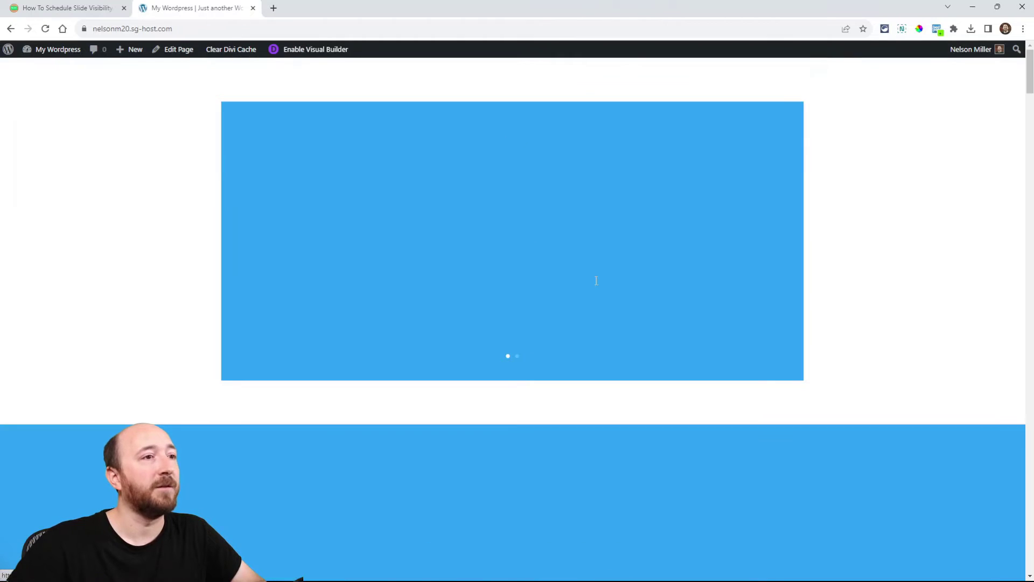
left_click(779, 244)
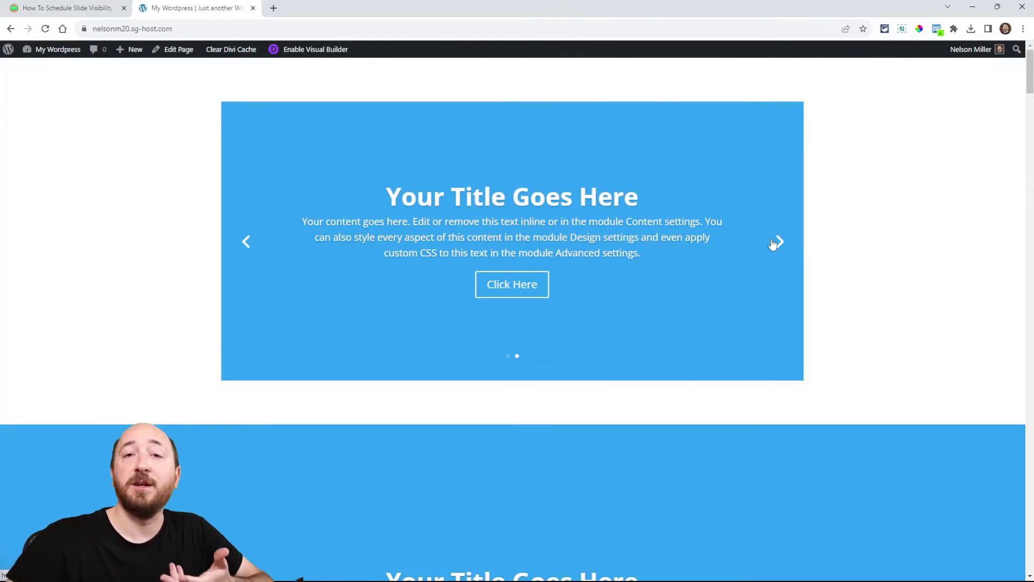
scroll(630, 251, "down", 7)
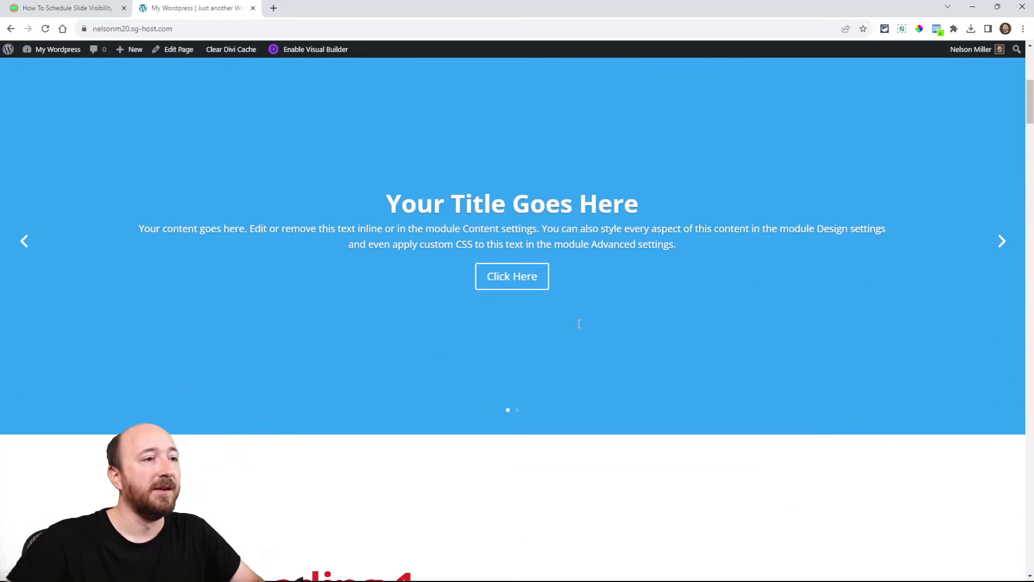
scroll(577, 323, "up", 1)
left_click(1003, 295)
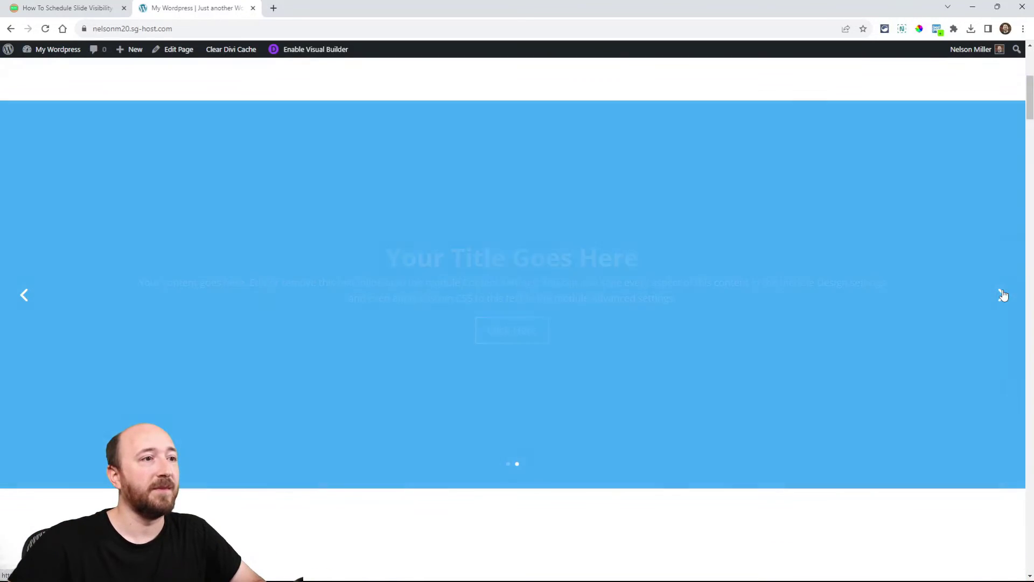
scroll(527, 441, "up", 4)
scroll(533, 366, "up", 2)
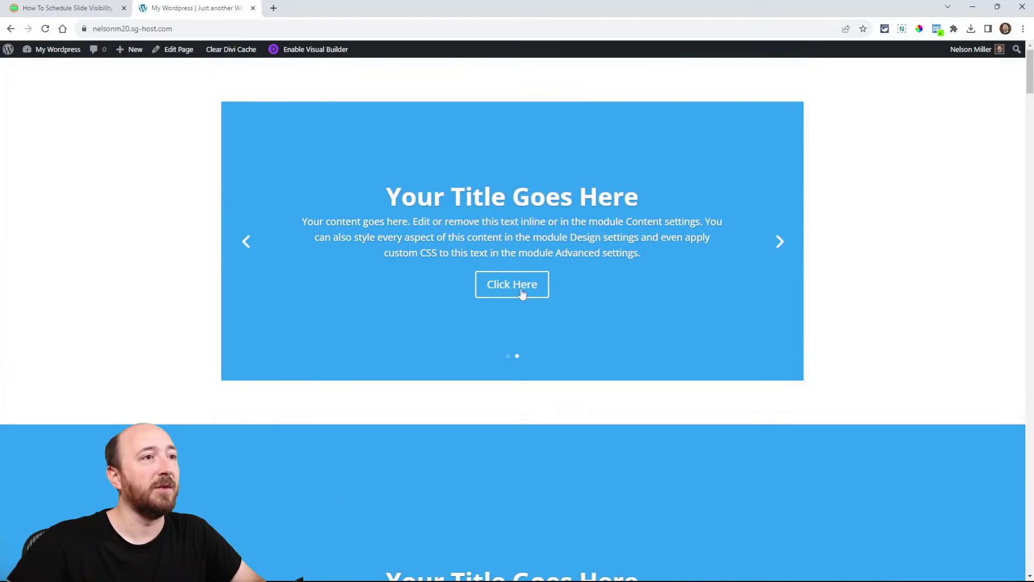
Step: Re-enable the Visual Builder and switch to the scheduling tutorial blog post
left_click(309, 49)
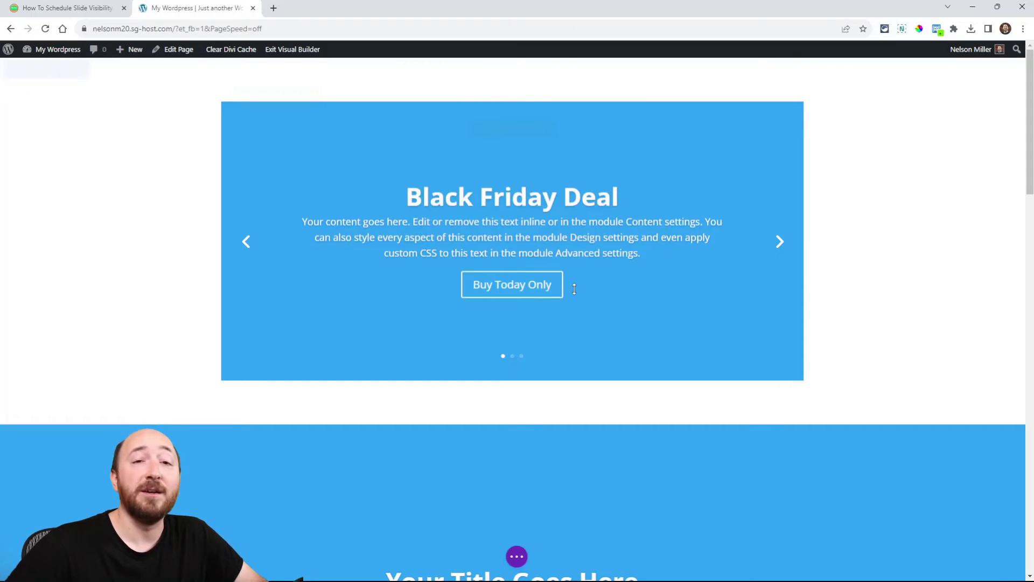
mouse_move(574, 289)
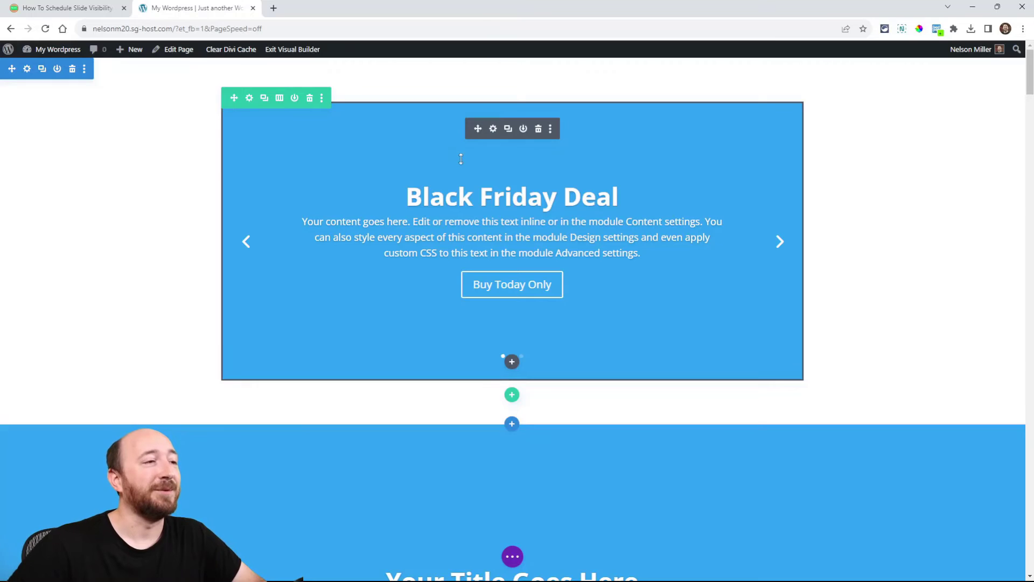
key("ctrl+shift+Tab")
Step: Scroll through the blog's section on scheduling Divi Carousel Maker slides
scroll(414, 277, "down", 1)
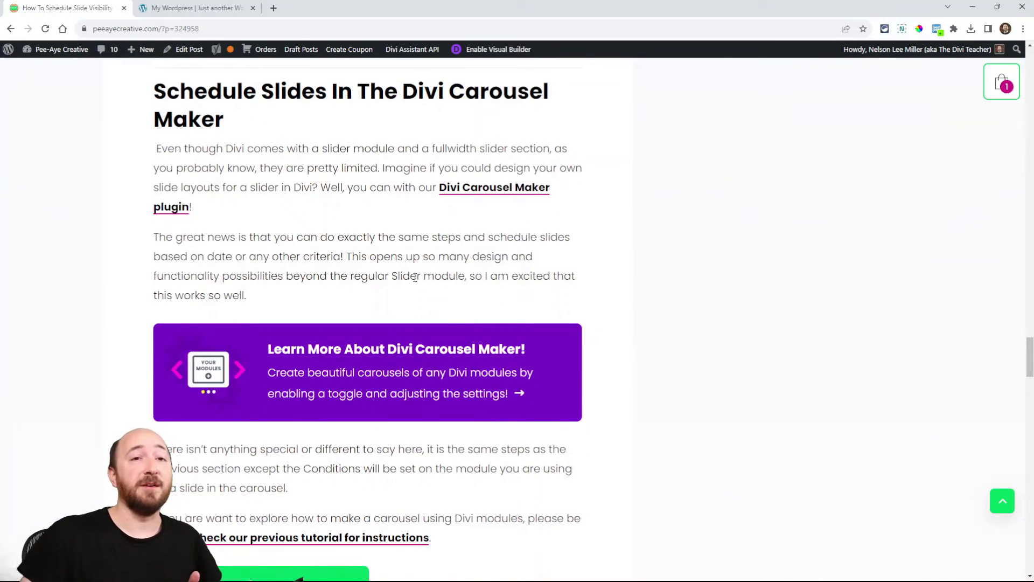
scroll(417, 278, "down", 1)
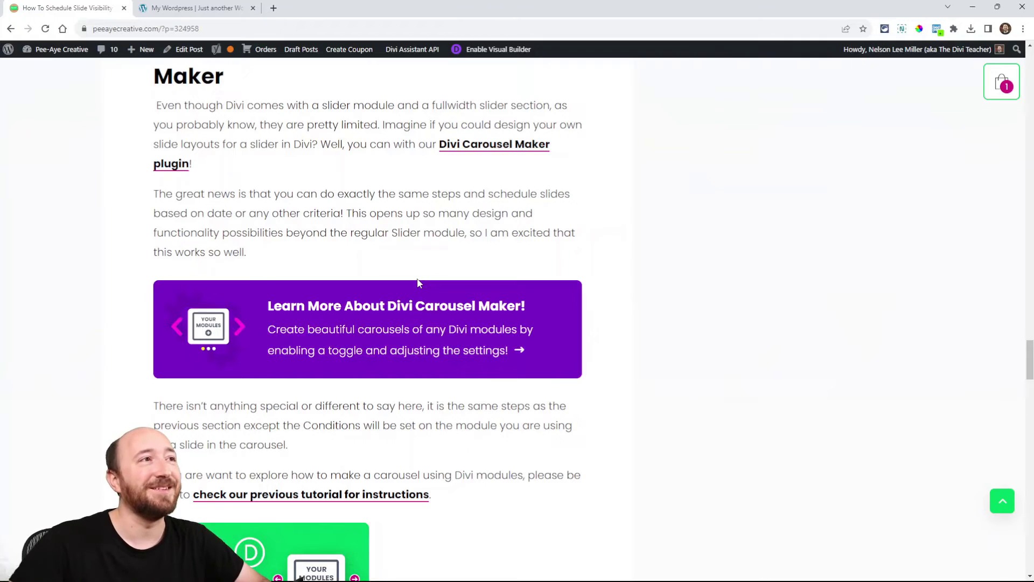
Step: Back in the builder, insert a Blurb module into the empty row below the slider
left_click(194, 7)
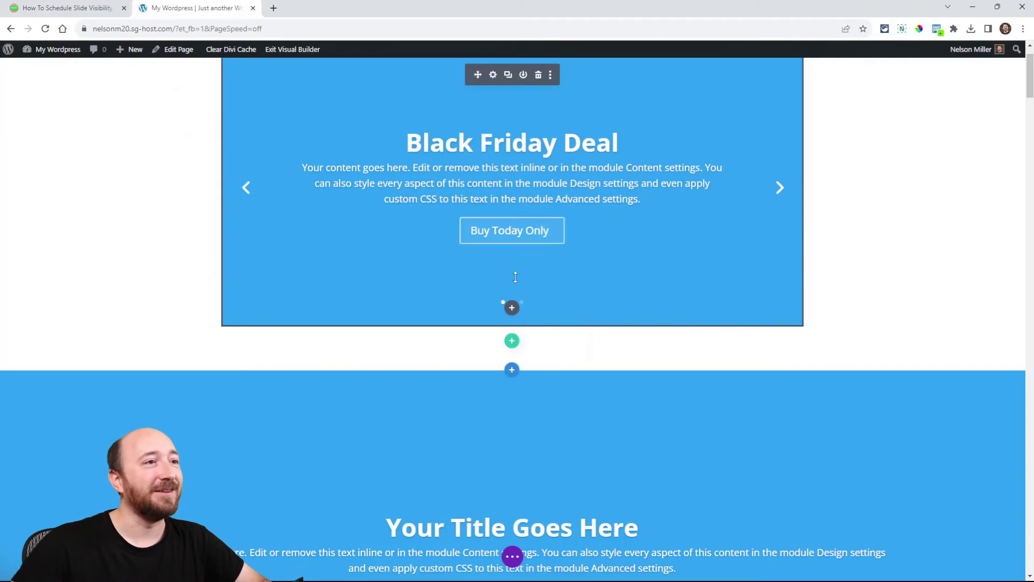
scroll(508, 285, "down", 2)
scroll(508, 285, "down", 5)
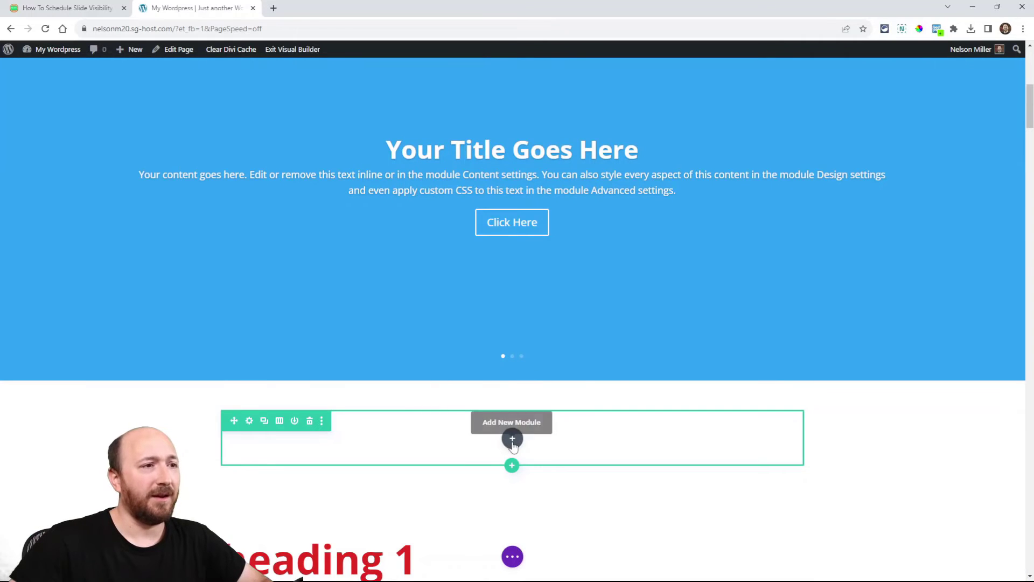
left_click(512, 439)
type("blu")
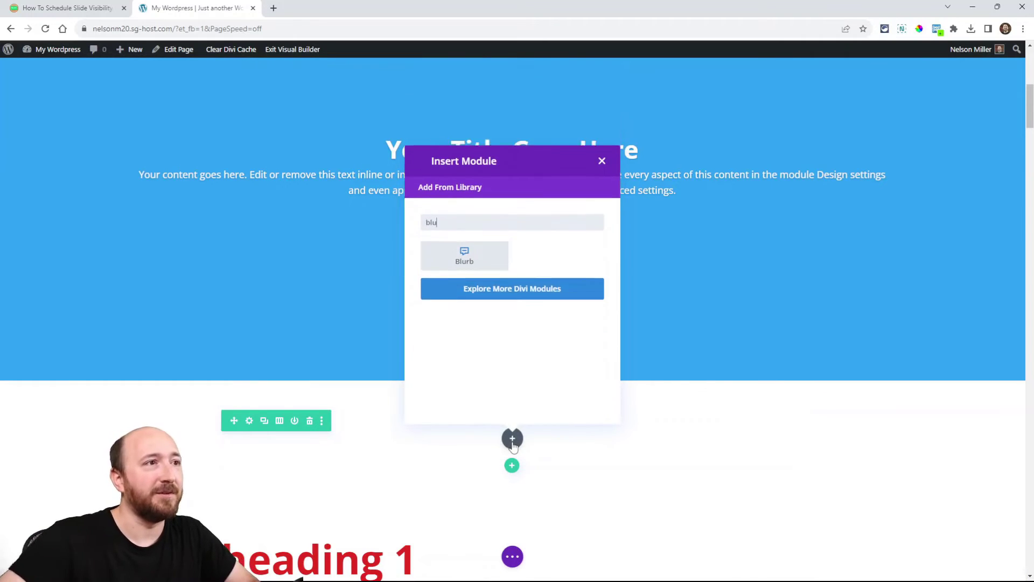
left_click(469, 332)
Step: Duplicate the Blurb module to create additional blurbs
scroll(474, 334, "down", 4)
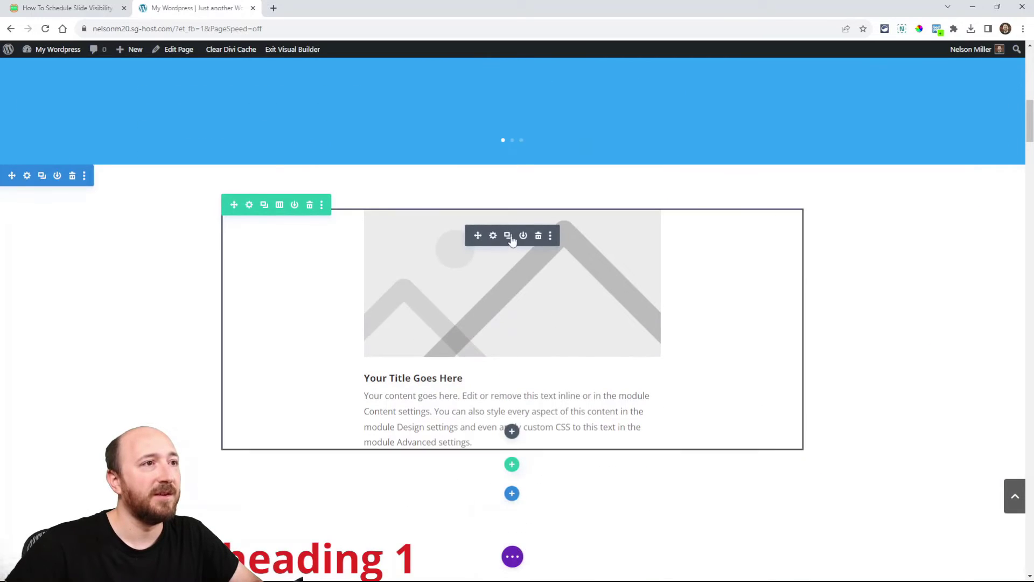
left_click(508, 235)
scroll(520, 345, "down", 3)
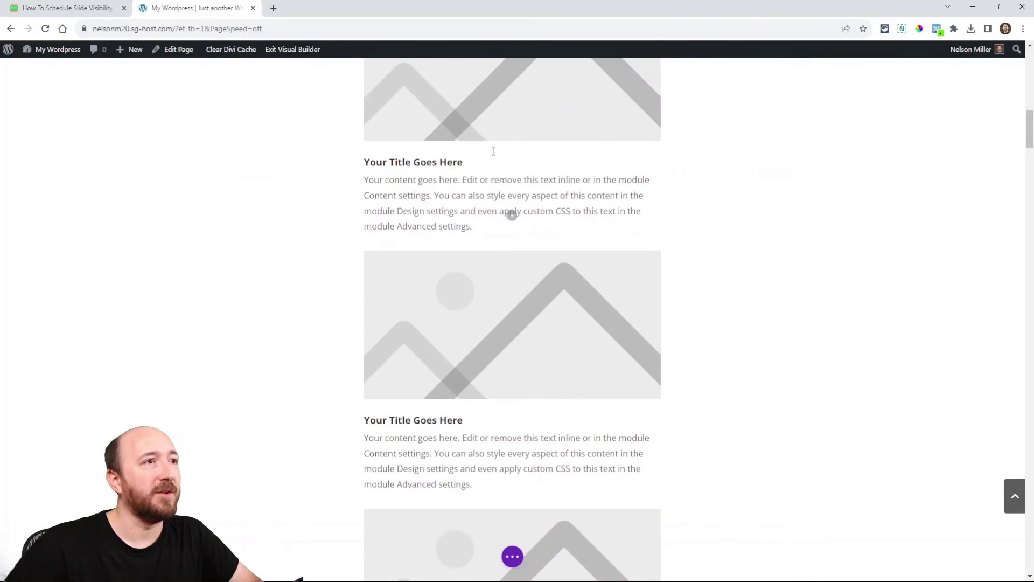
scroll(493, 148, "up", 3)
Step: Set the first blurb's title to 'Black Friday Deal'
left_click(493, 182)
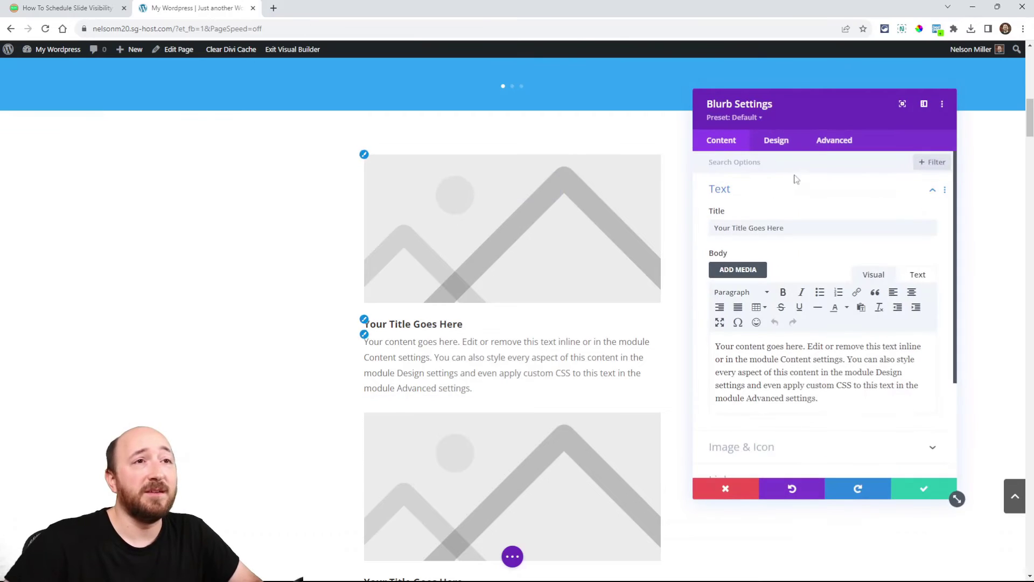
triple_click(718, 230)
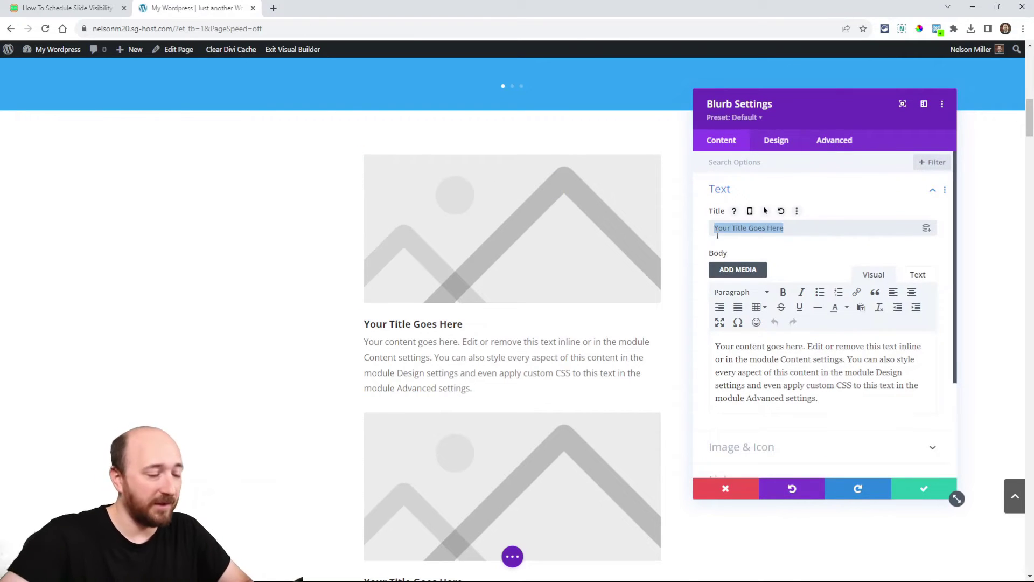
type("Black Friday Deal")
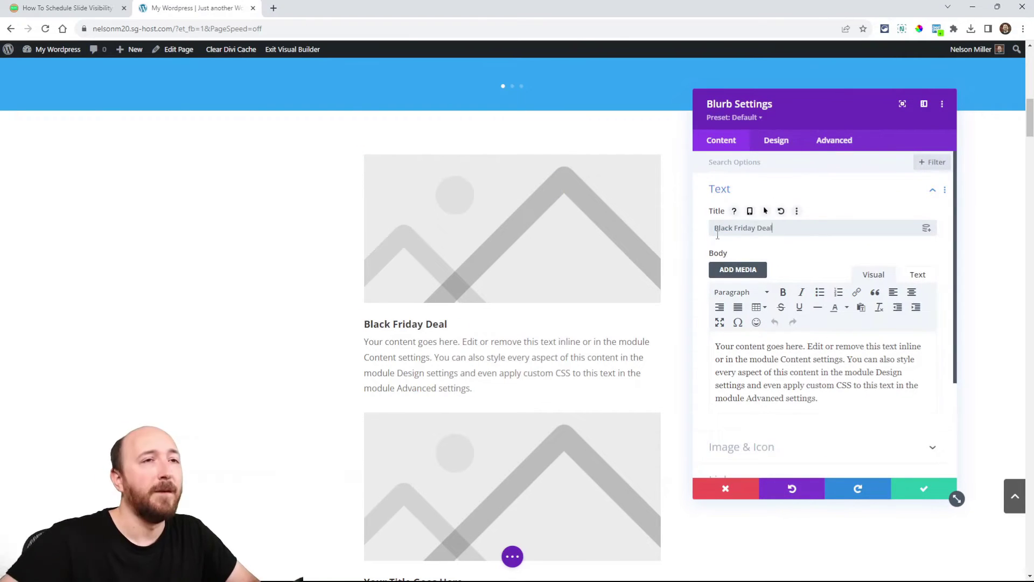
Step: Add a Date & Time condition showing the blurb only on 24 November 2023, then save
left_click(829, 143)
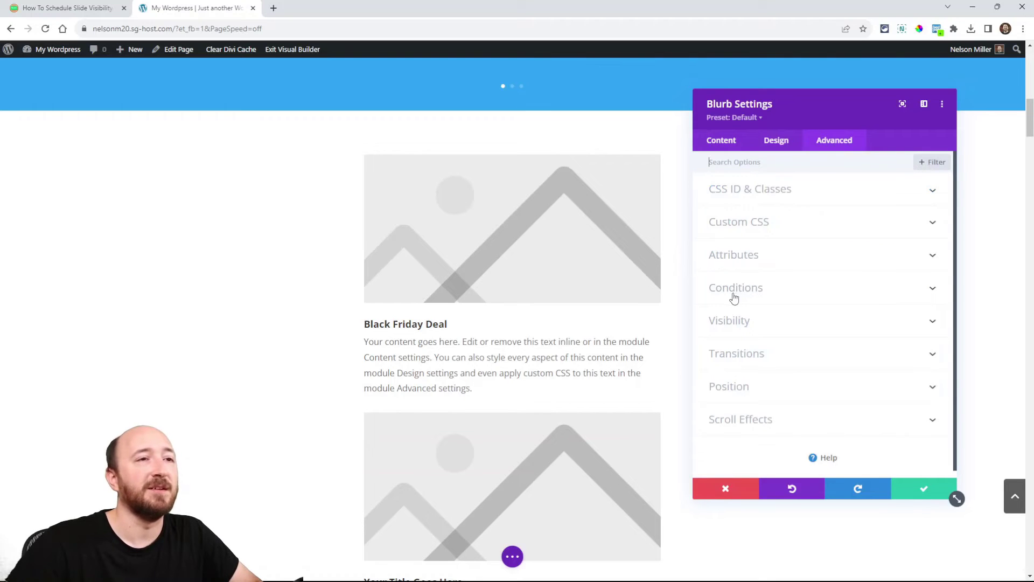
left_click(750, 293)
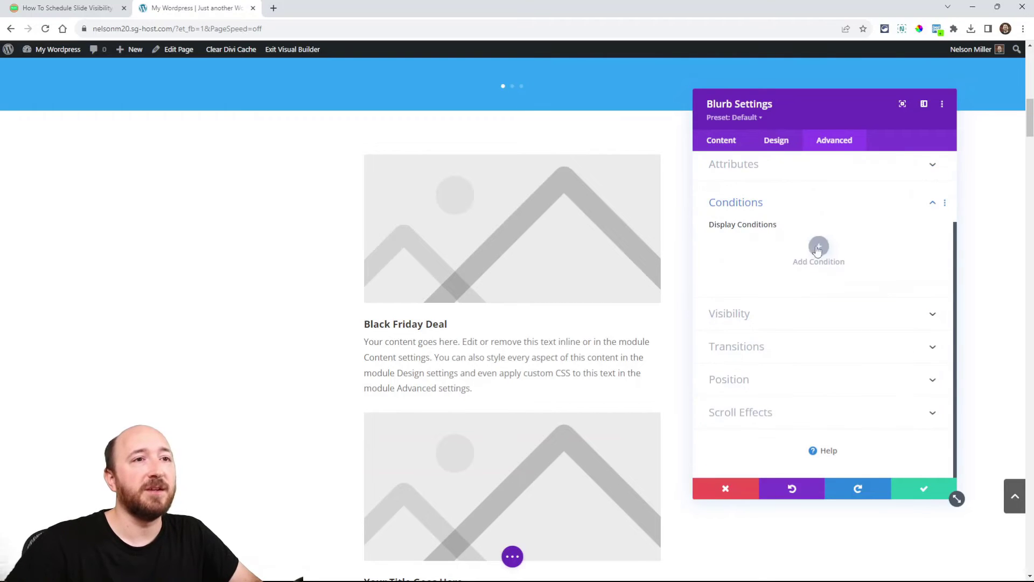
left_click(818, 246)
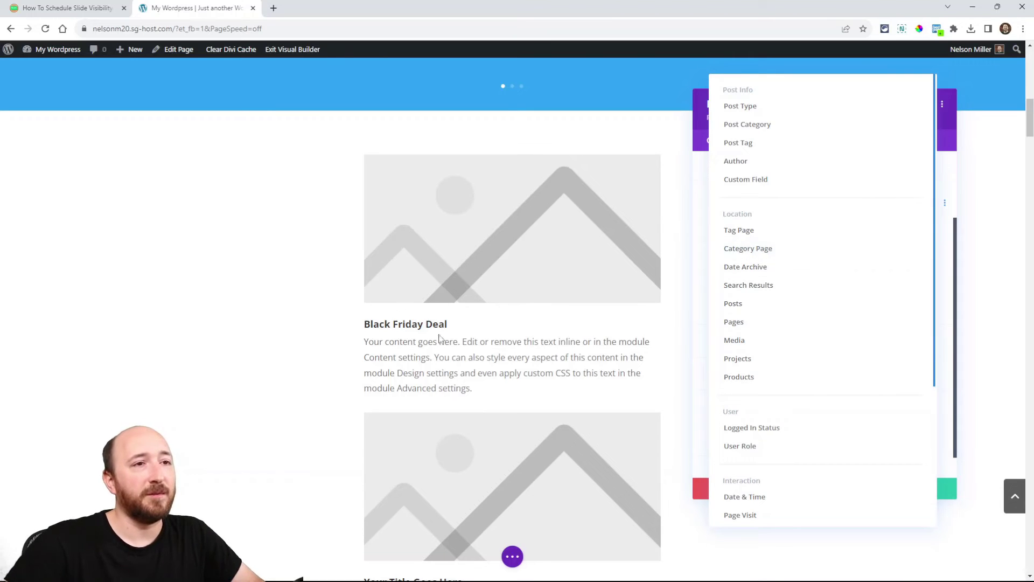
scroll(754, 409, "down", 3)
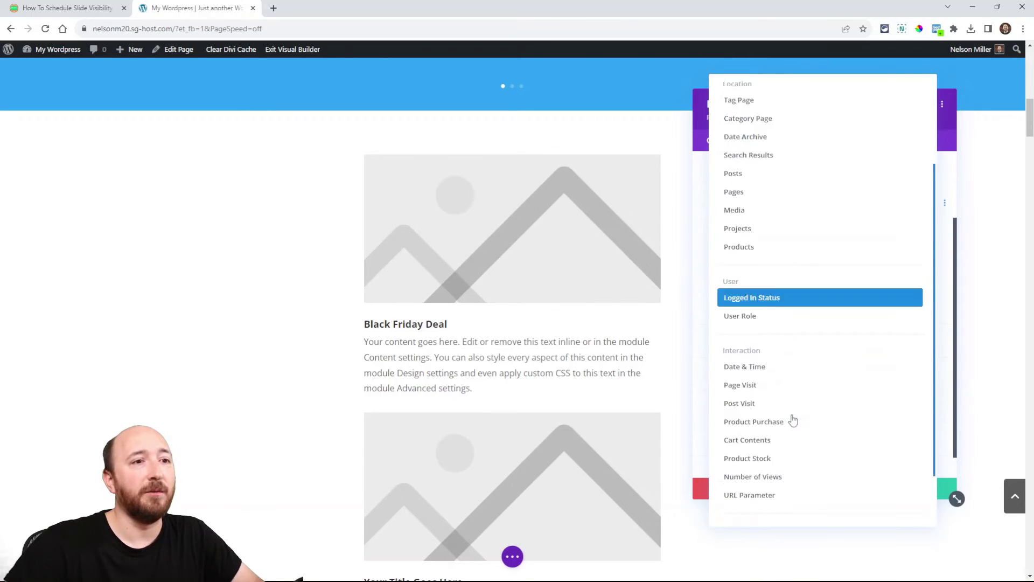
left_click(762, 343)
left_click(792, 185)
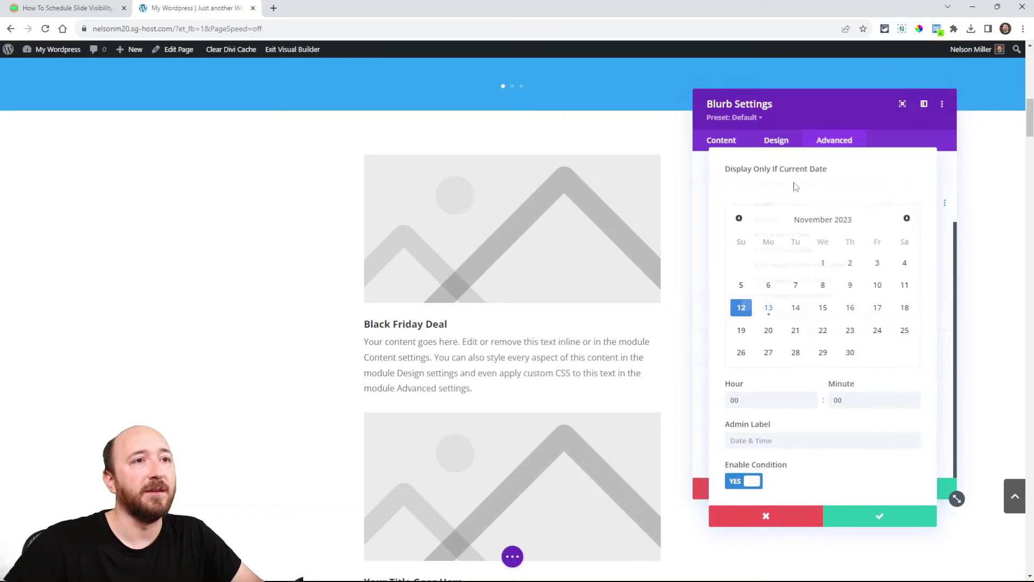
left_click(778, 233)
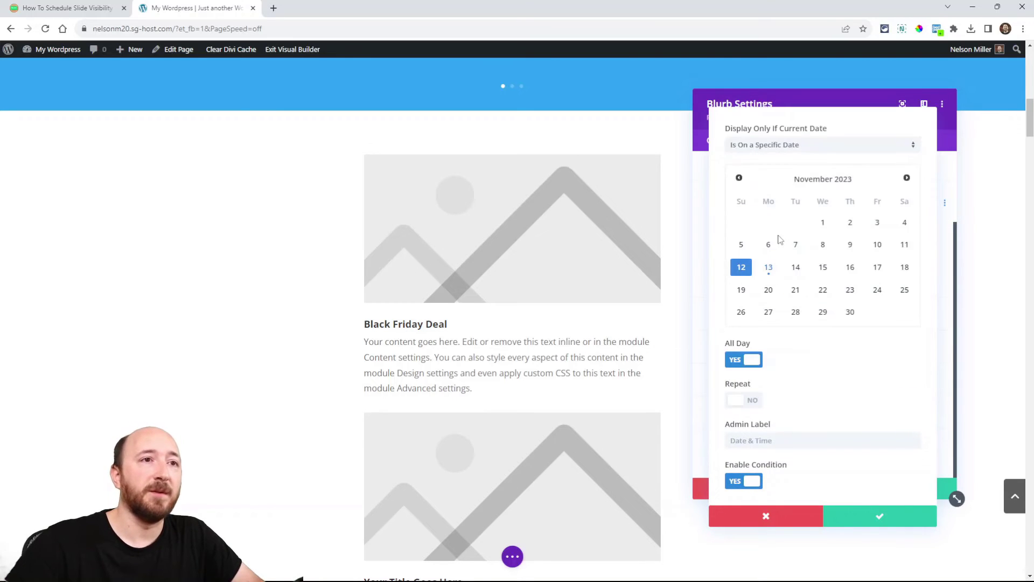
left_click(878, 289)
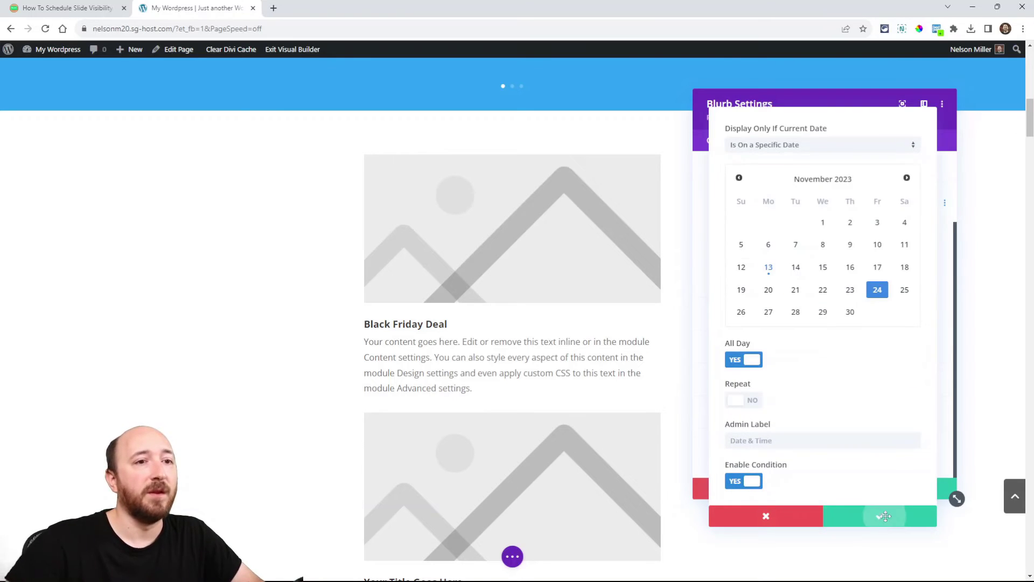
left_click(880, 516)
left_click(923, 491)
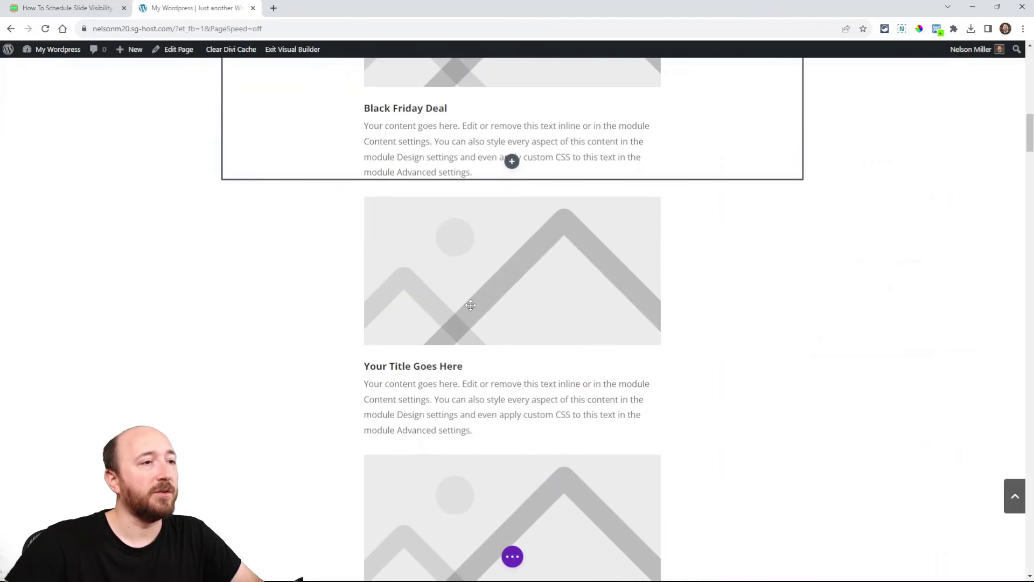
Step: Enable Make This Column A Carousel for the blurb column and save the column
left_click(249, 207)
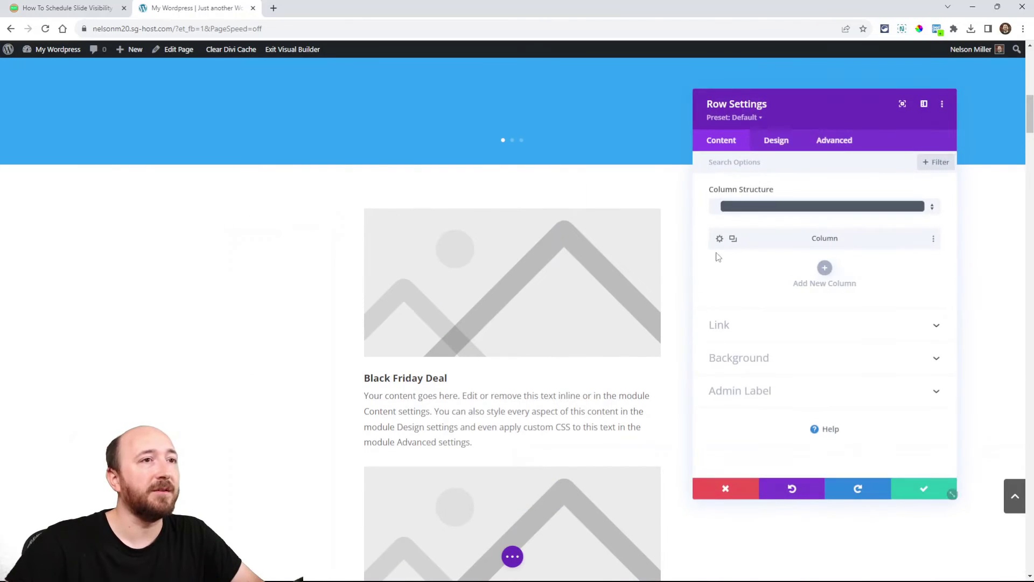
left_click(720, 241)
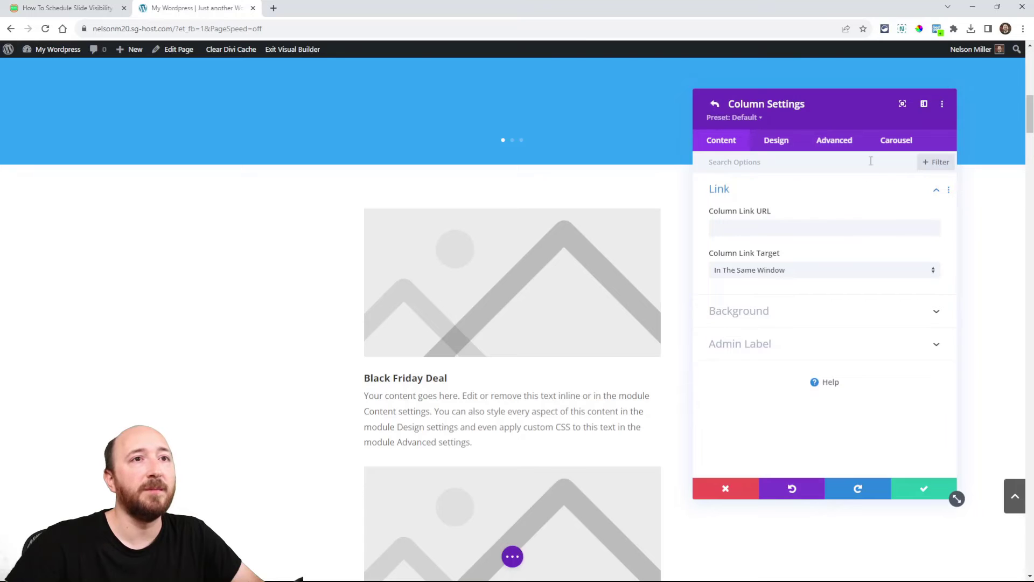
left_click(890, 141)
left_click(761, 291)
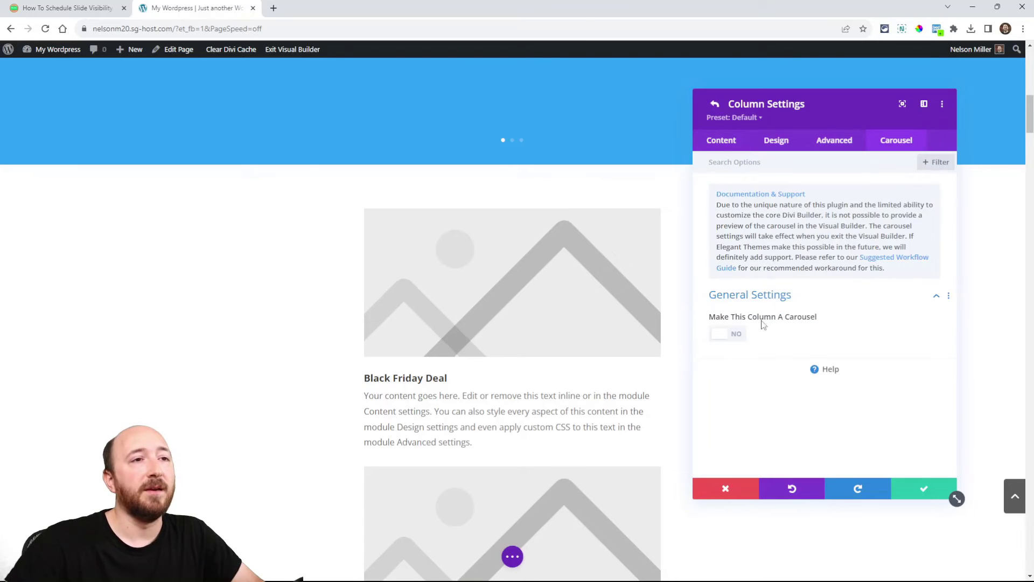
left_click(720, 335)
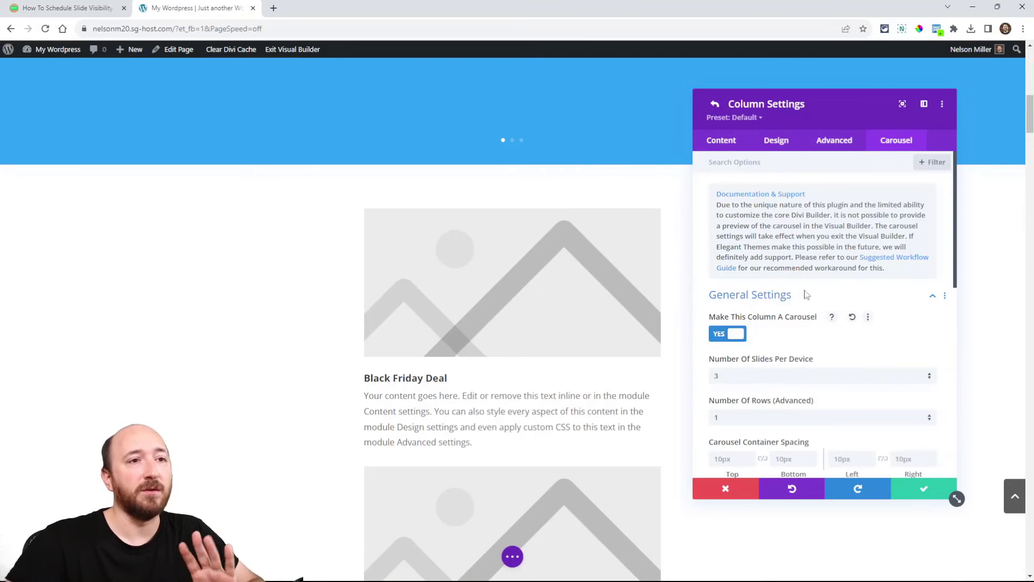
scroll(806, 294, "down", 10)
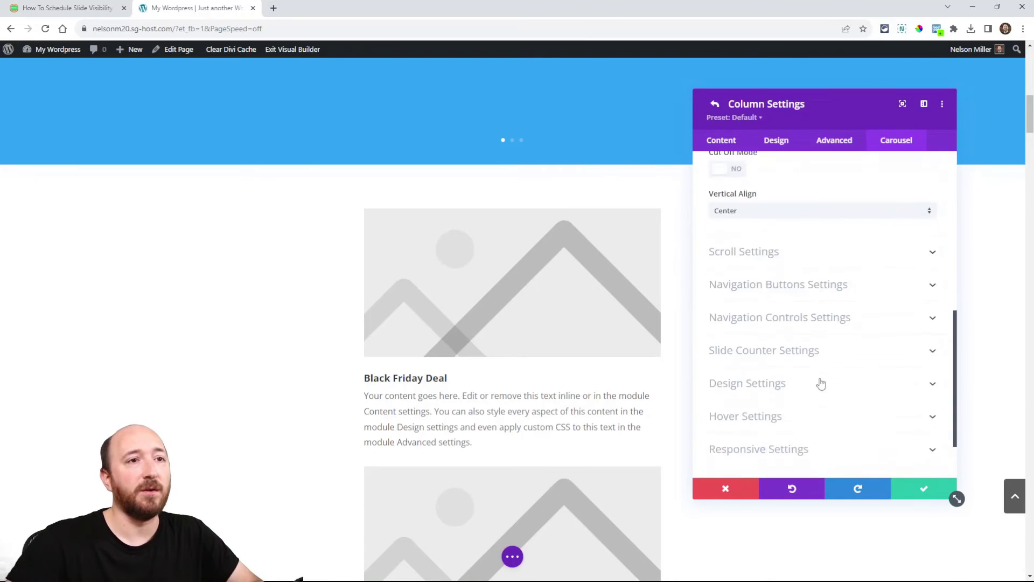
left_click(921, 490)
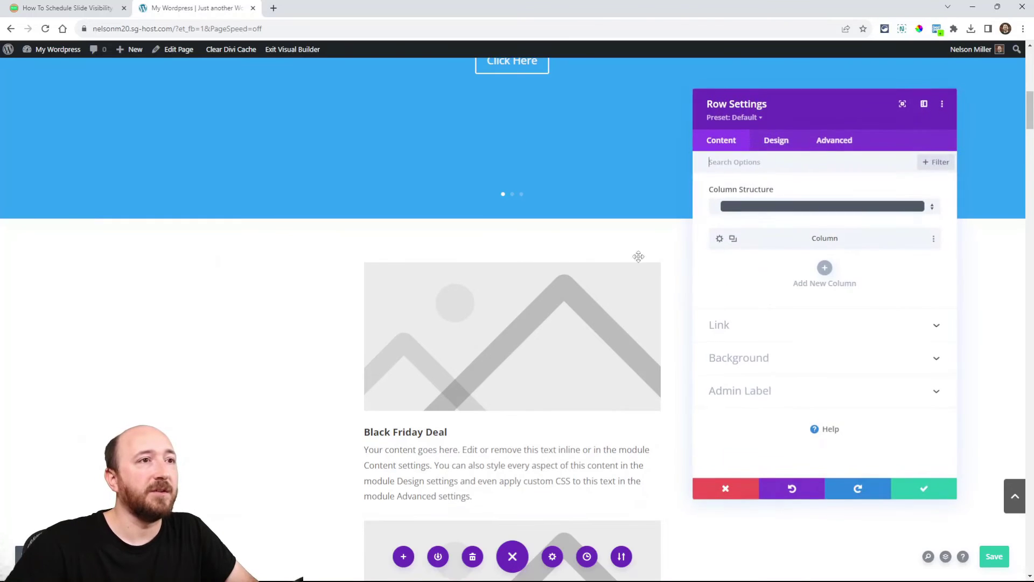
Step: Set the column carousel's Number Of Slides Per Device to 1, then save the column and row
left_click(719, 238)
left_click(894, 142)
left_click(744, 297)
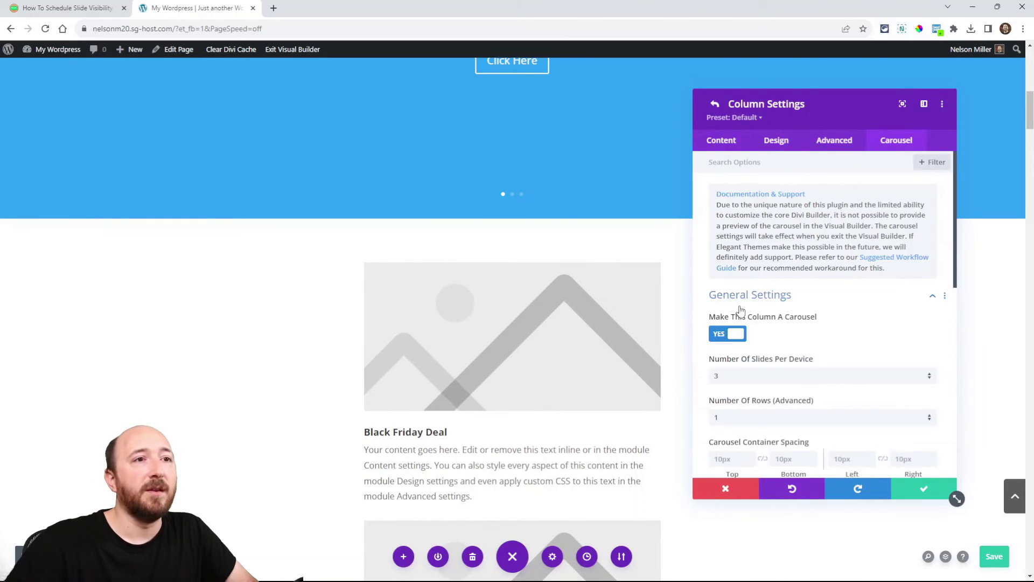
scroll(775, 323, "down", 2)
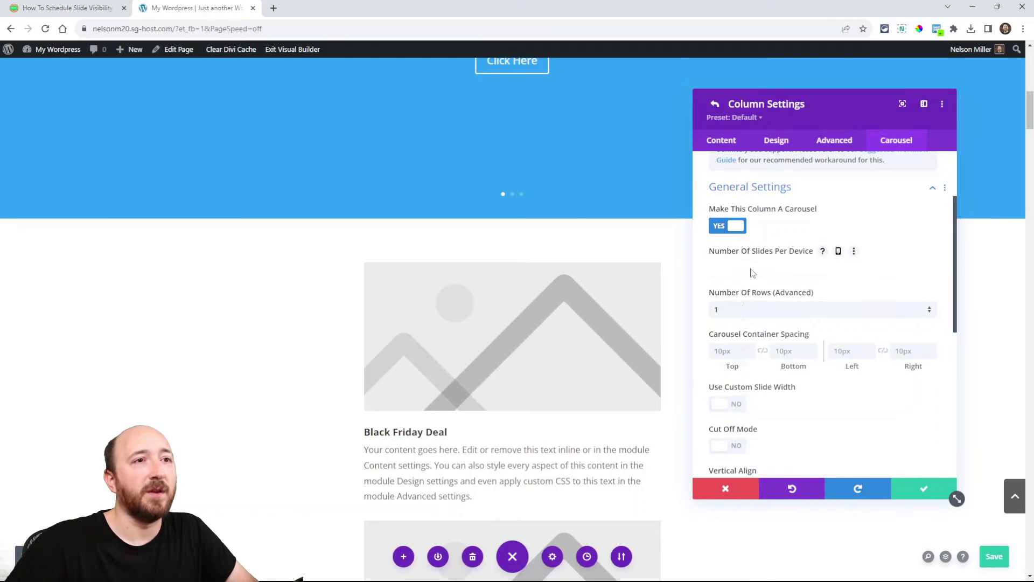
left_click(728, 272)
left_click(722, 281)
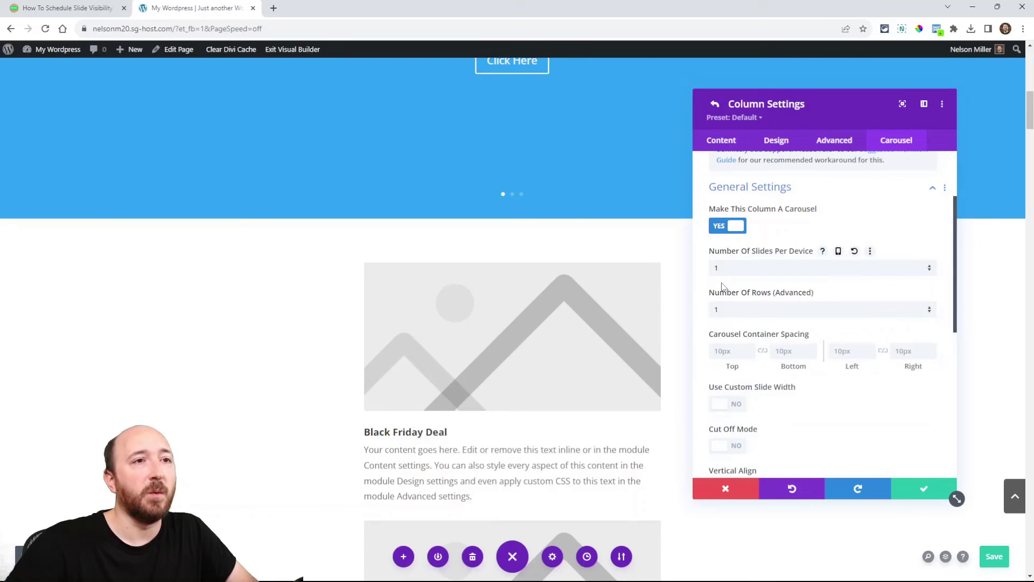
left_click(919, 493)
left_click(922, 492)
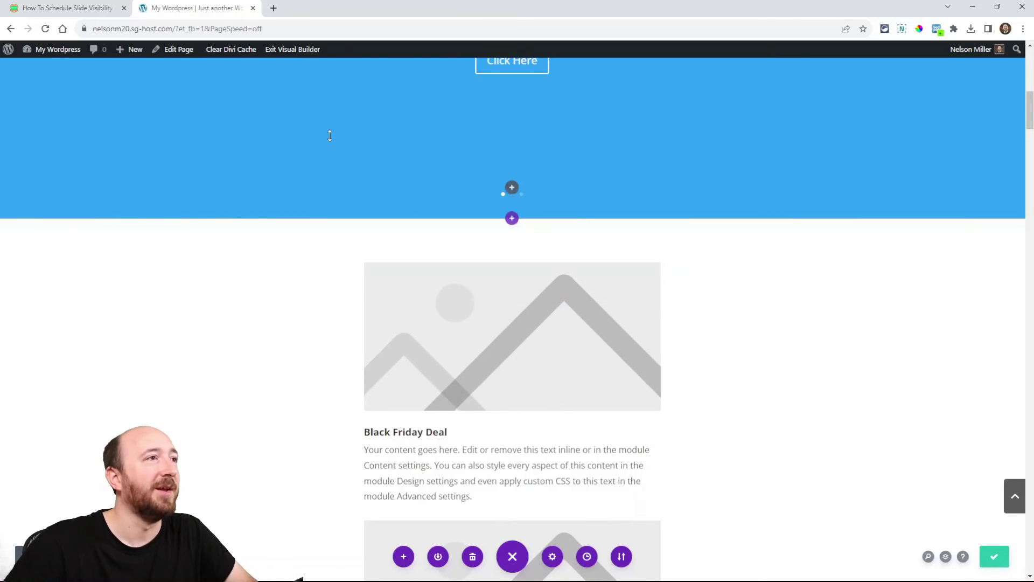
Step: Exit to the live page and advance the blurb carousel six times, returning to the first slide
left_click(285, 51)
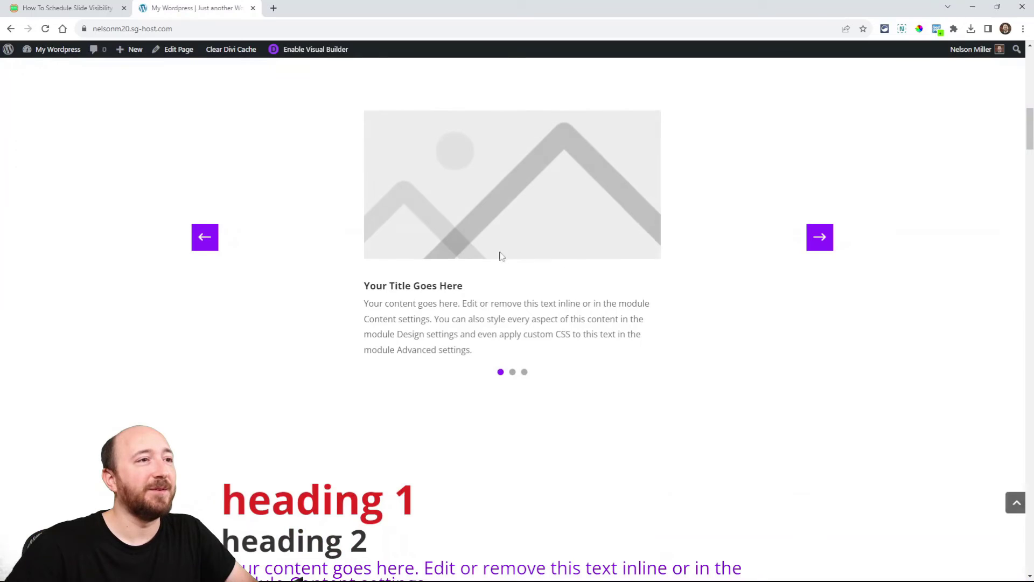
left_click(819, 237)
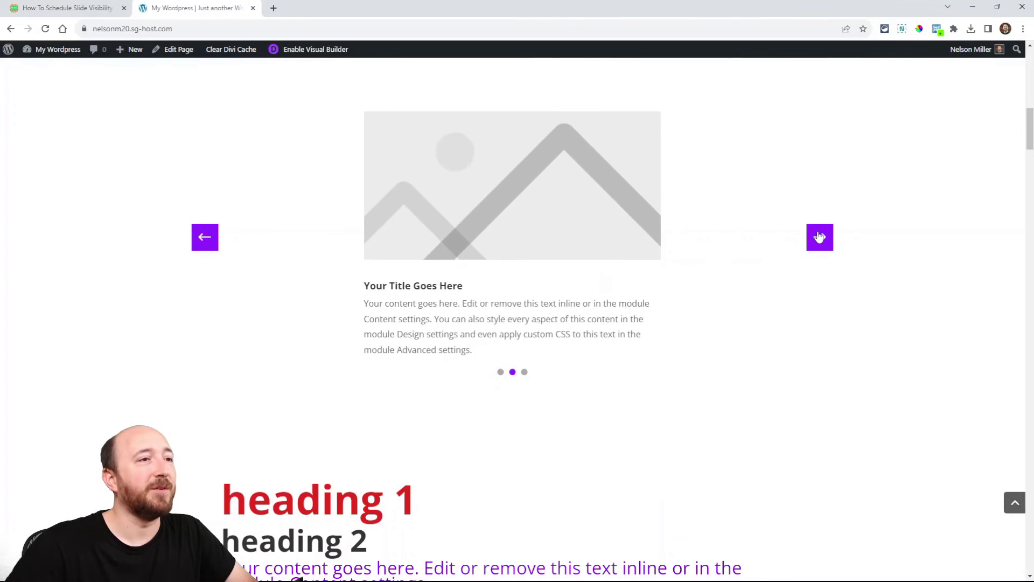
left_click(819, 237)
left_click(819, 237)
left_click(819, 237)
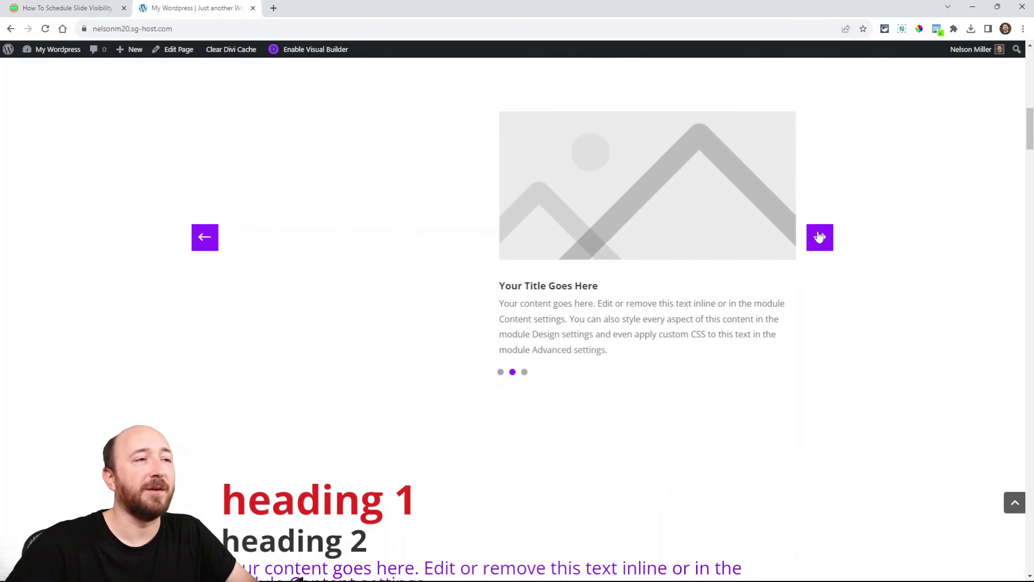
left_click(819, 237)
left_click(819, 237)
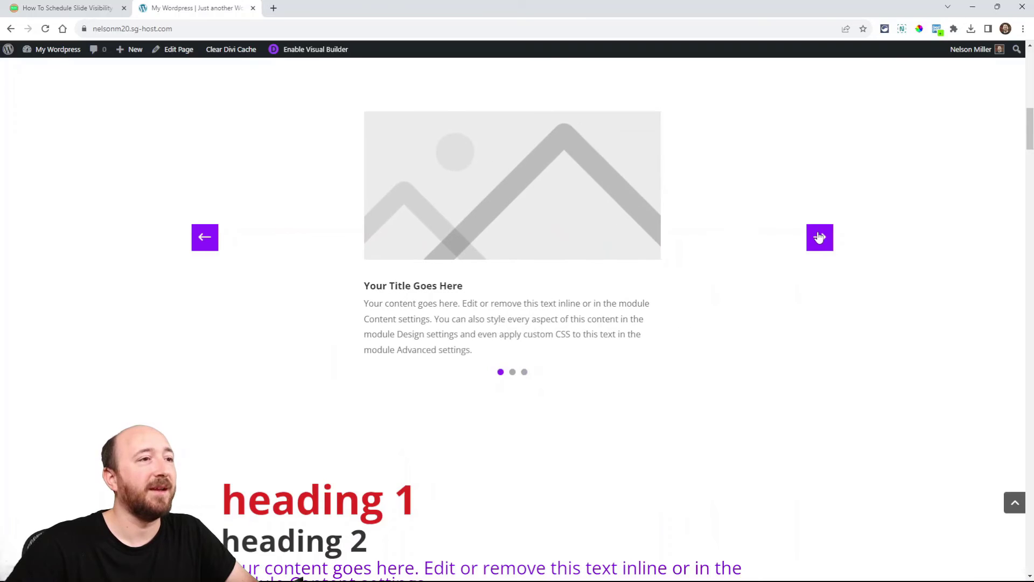
scroll(350, 214, "up", 2)
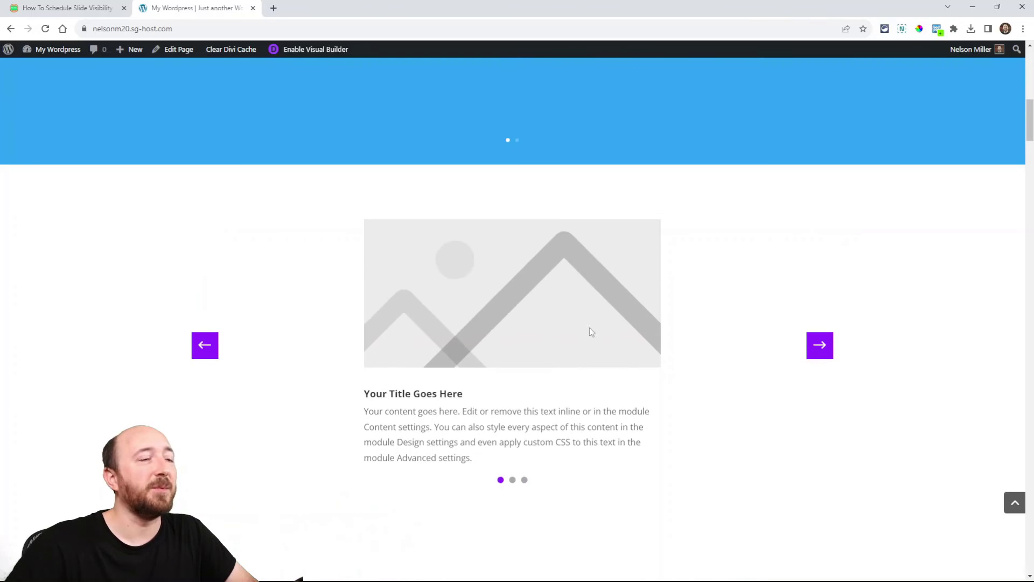